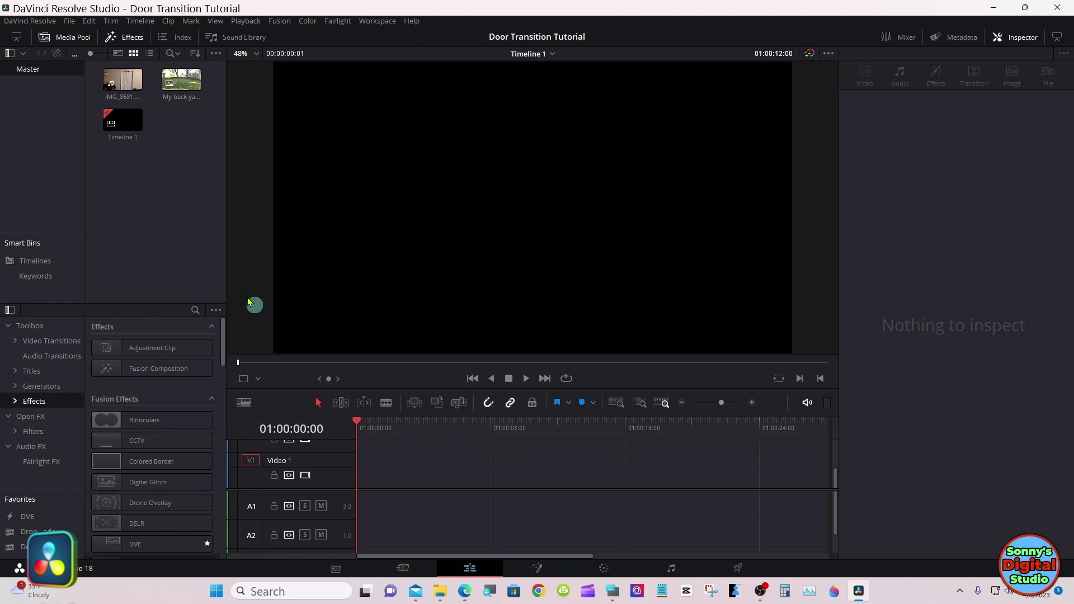
Drop the IMG_8681.MOV door clip from the Media Pool onto the start of Timeline 1
drag(141, 92, 401, 477)
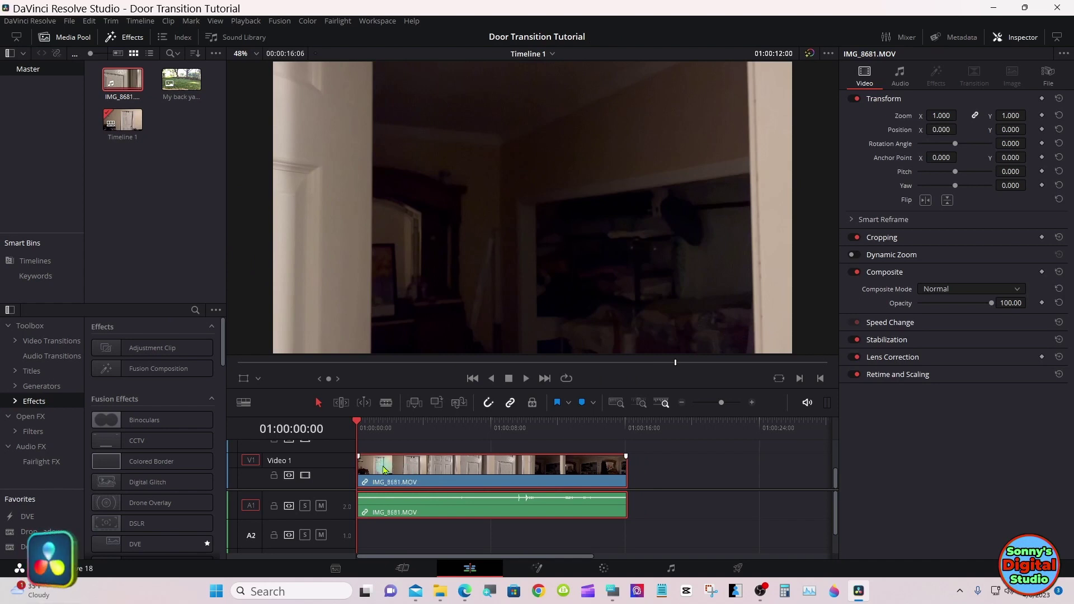
Alt-drag a copy of the door clip from Video 1 up to Video 3 using the On-Screen Keyboard
mouse_move(371, 434)
mouse_down()
mouse_move(598, 435)
mouse_move(375, 435)
mouse_up()
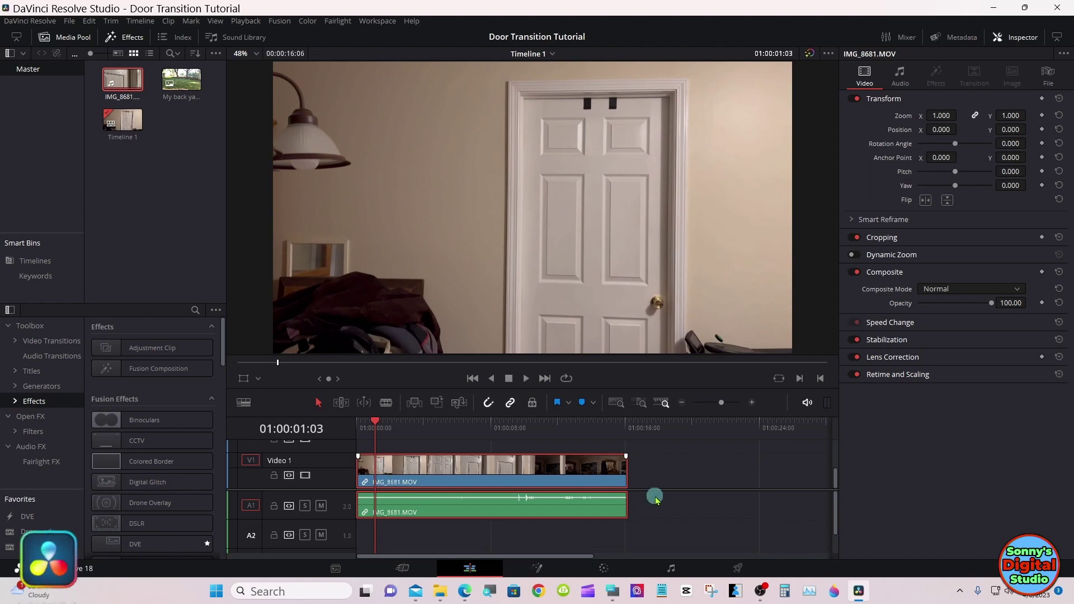
scroll(656, 506, up, 2)
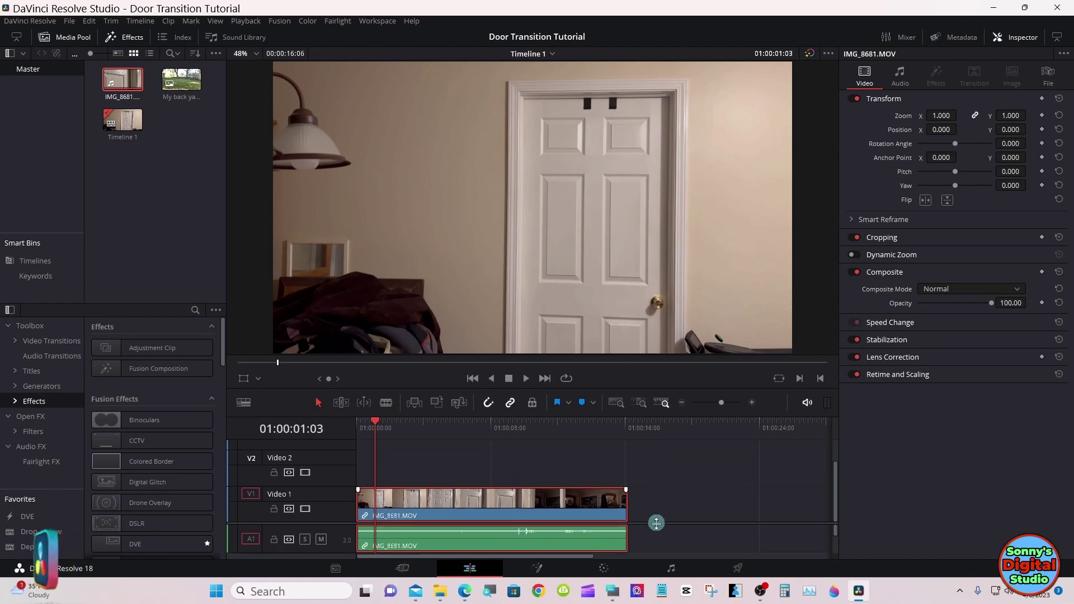
click(612, 591)
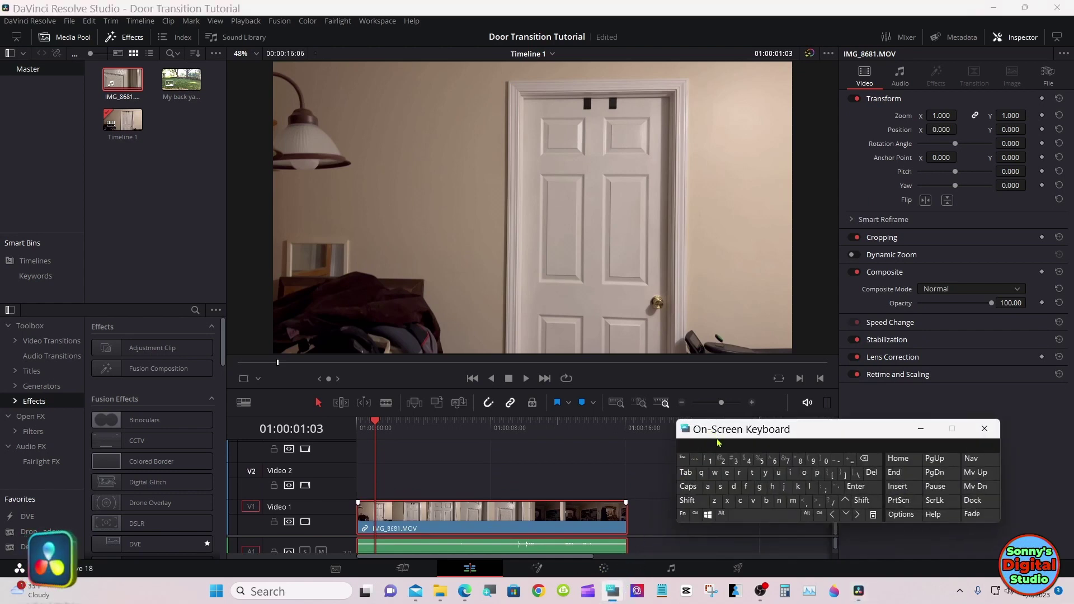
drag(721, 439, 743, 455)
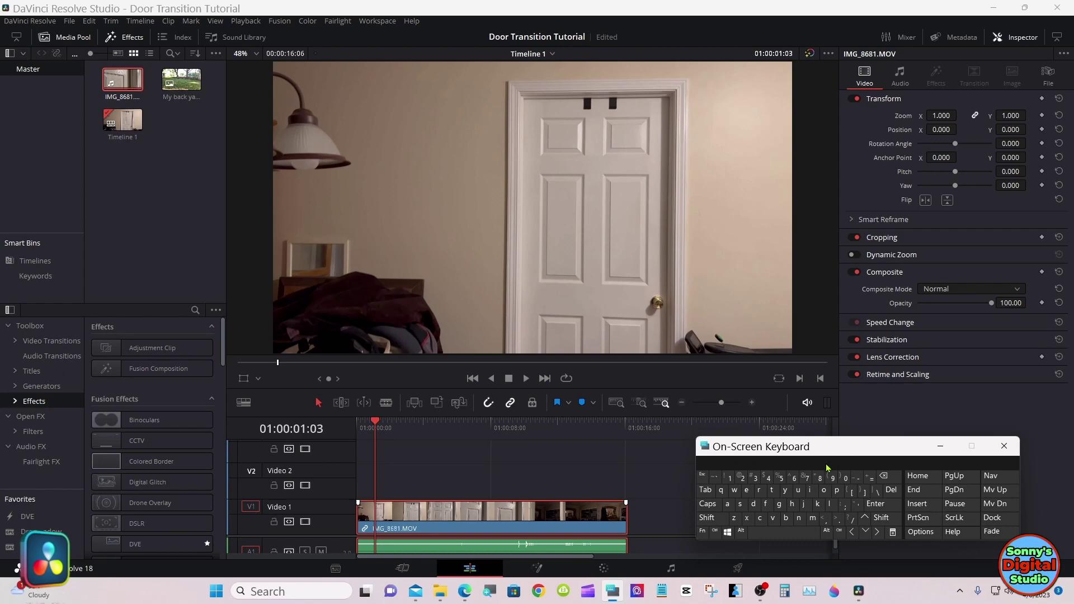
click(742, 532)
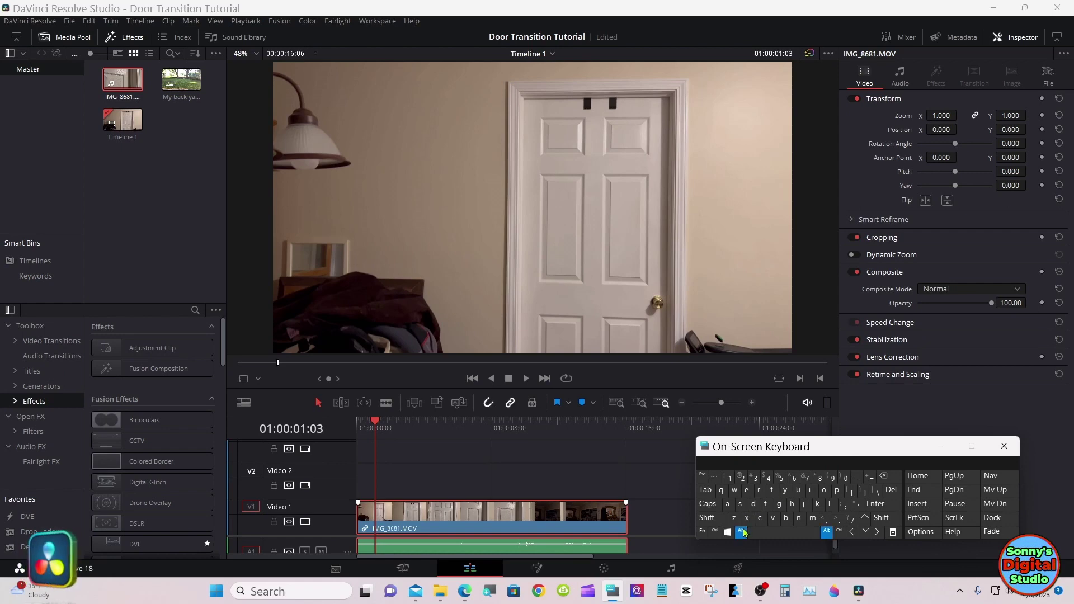
alt+click(536, 523)
drag(535, 523, 532, 457)
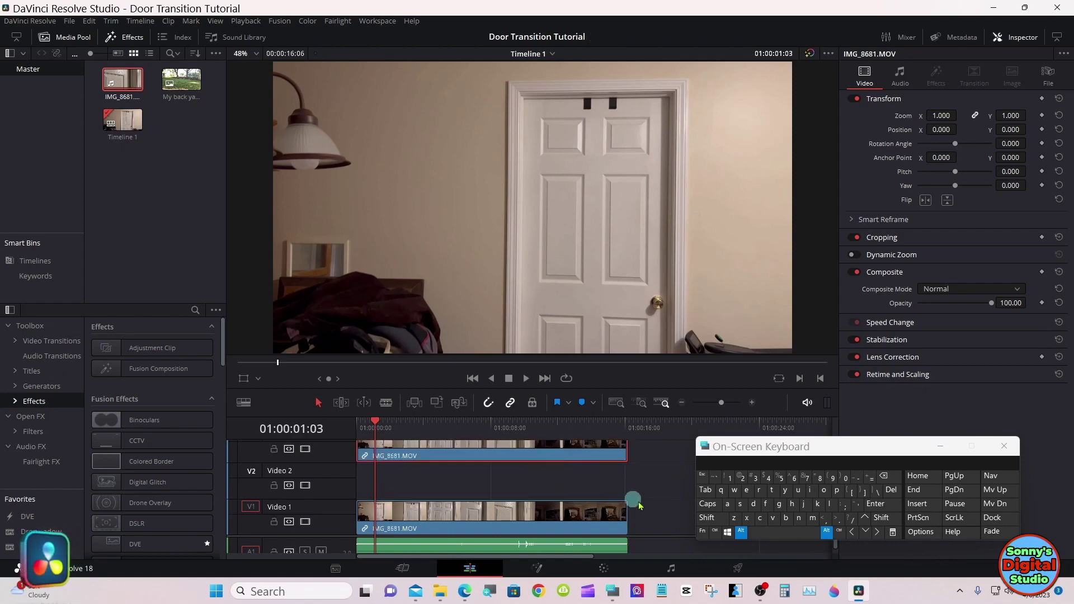
Release Alt, minimize the keyboard, and drop the 'My back yard' image onto Video 2
click(742, 531)
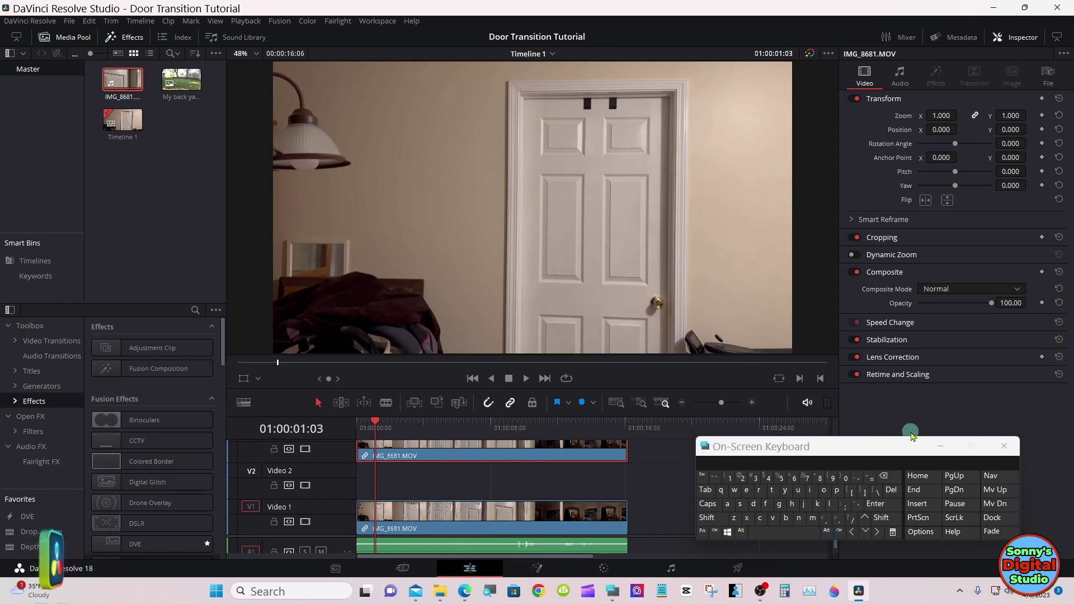
click(940, 446)
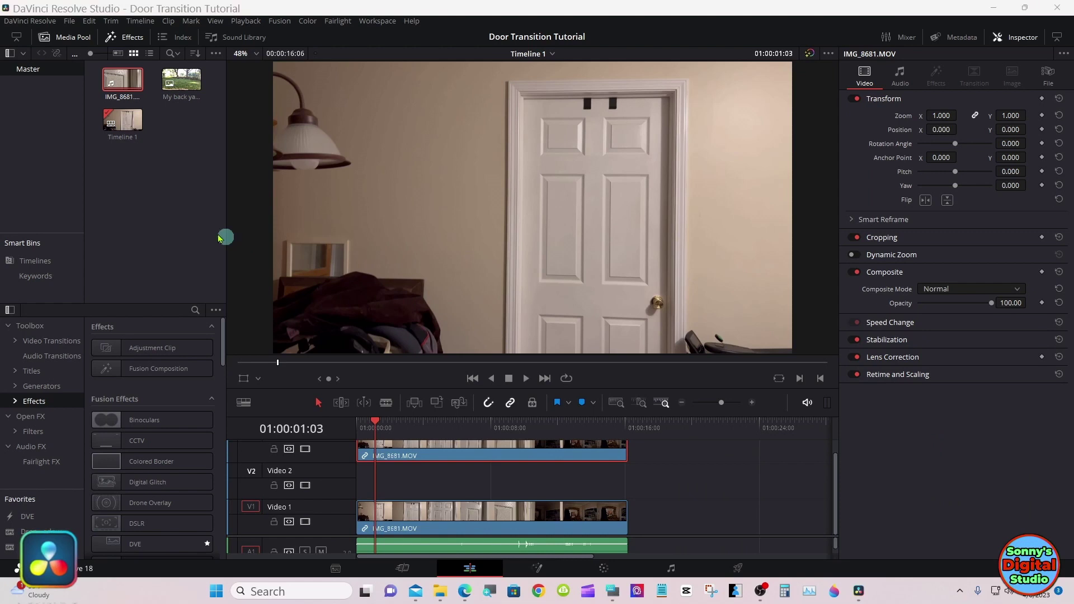
drag(173, 82, 366, 487)
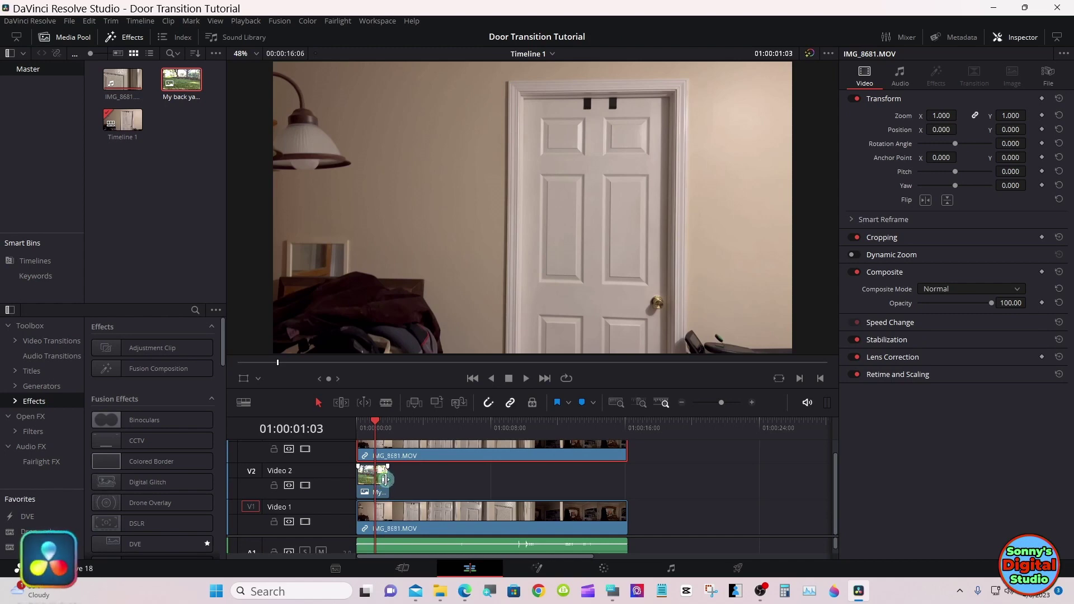
Stretch the back yard image to the door clip's end, disable V2 and V1, and select the V3 clip
drag(385, 478, 626, 479)
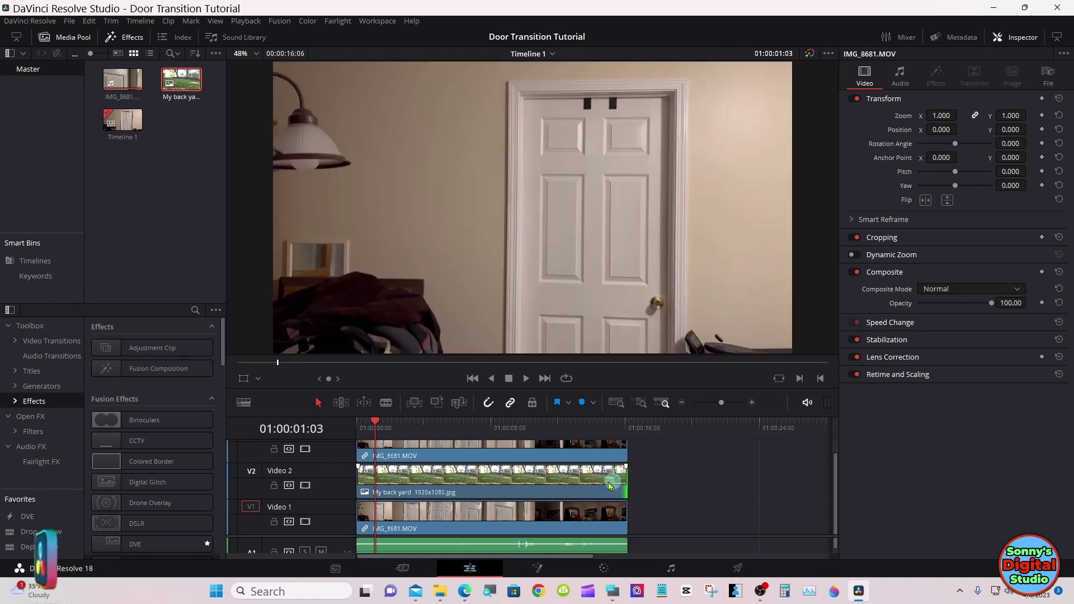
click(560, 482)
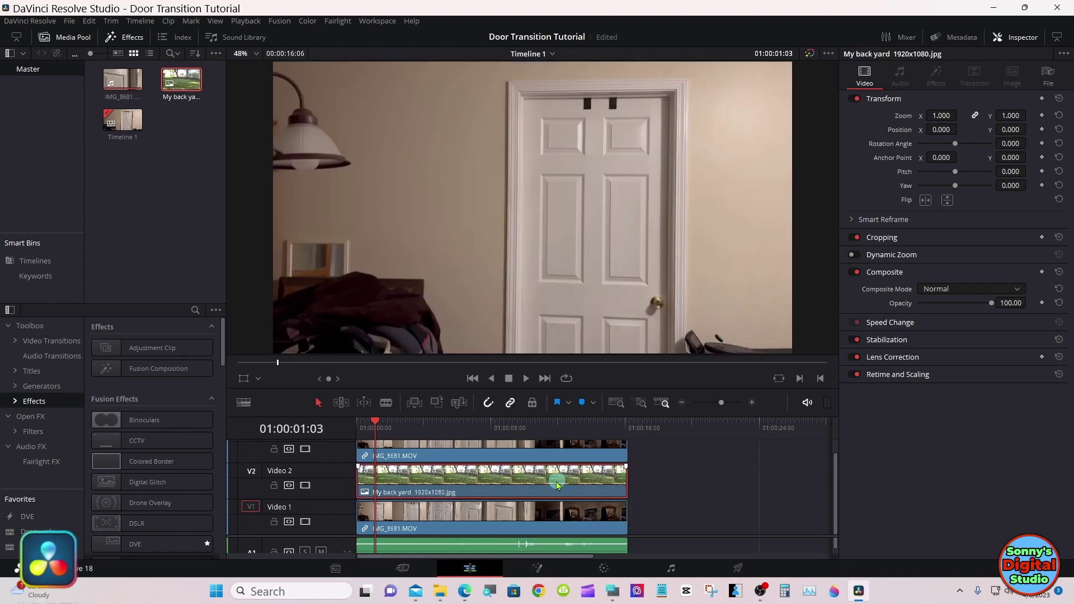
click(305, 485)
click(305, 522)
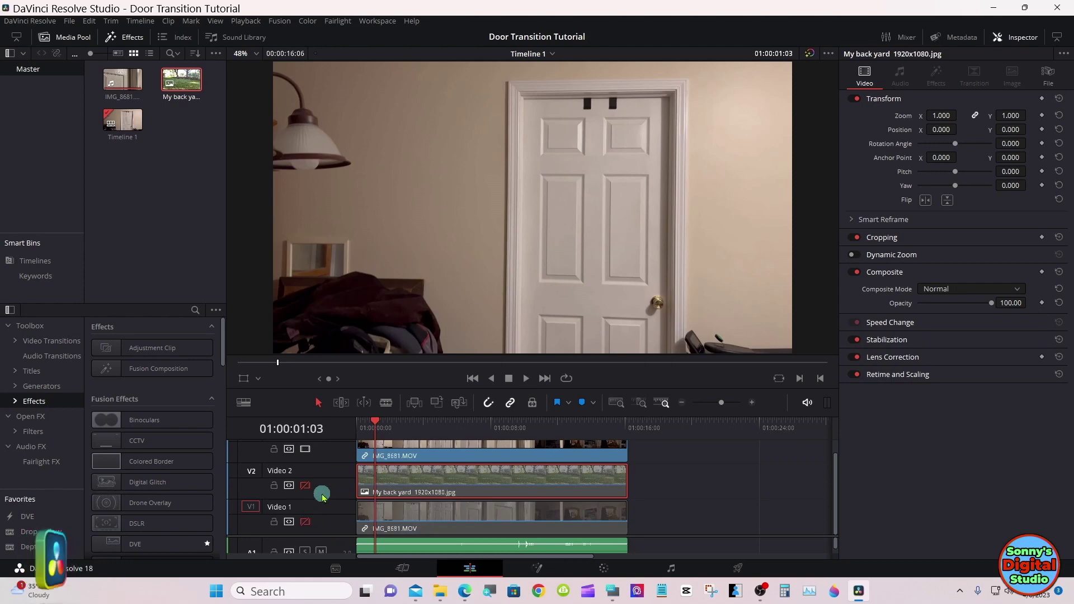
click(464, 453)
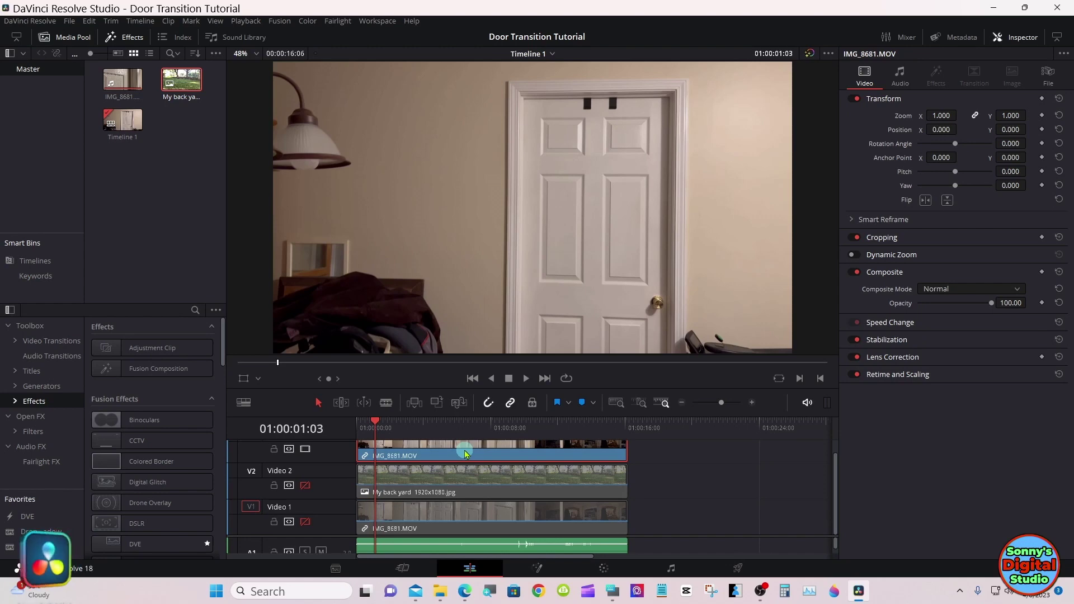
On the Color page, go to frame 01:00:10:24 with the door open and set Magic Mask quality to Better
click(601, 569)
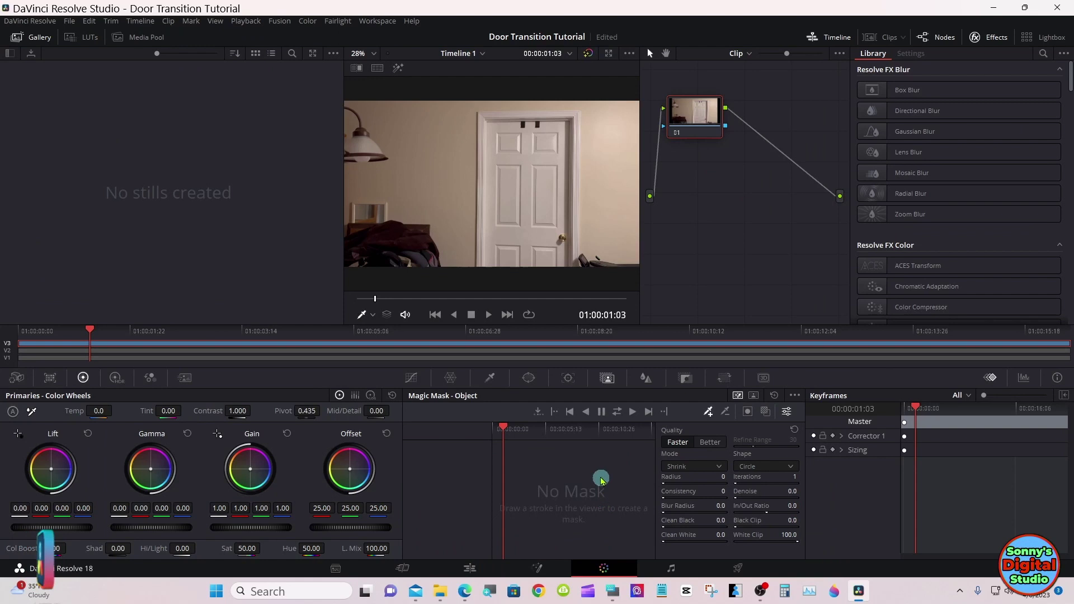
click(547, 430)
drag(547, 433, 598, 436)
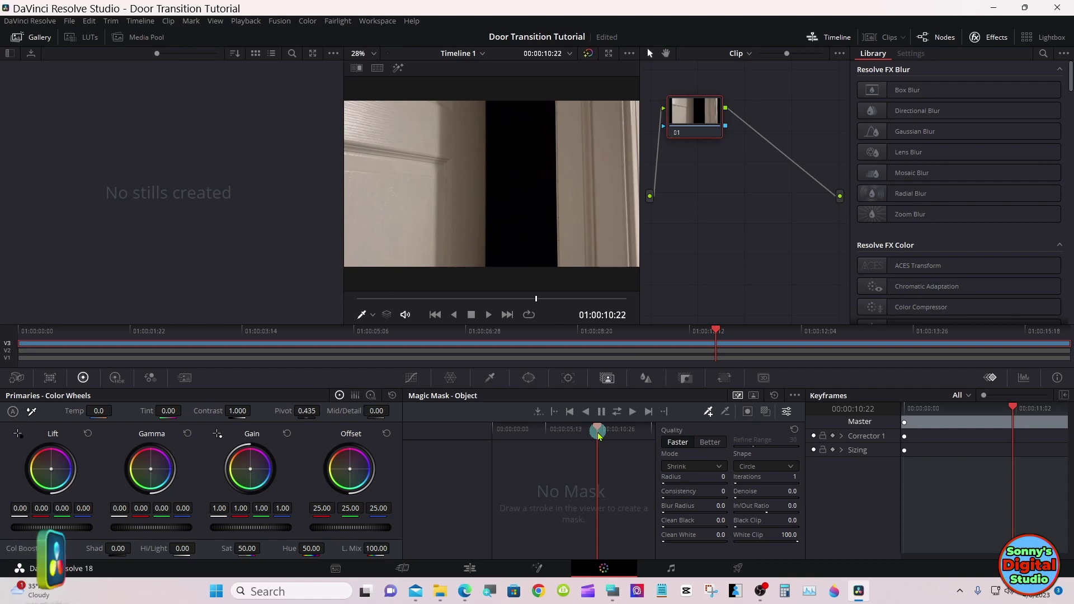
drag(598, 436, 600, 433)
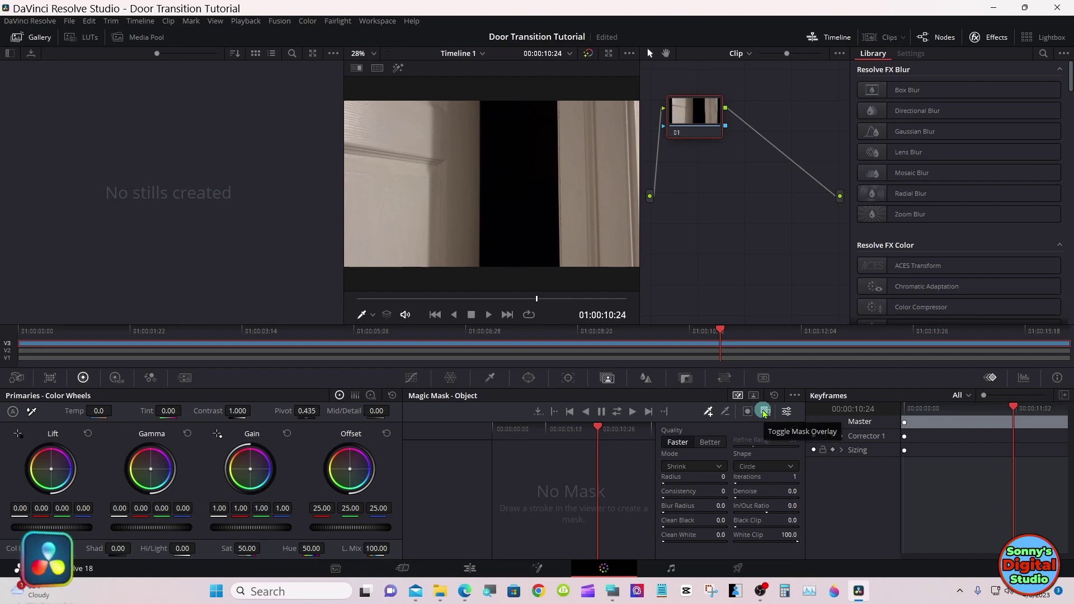
click(694, 448)
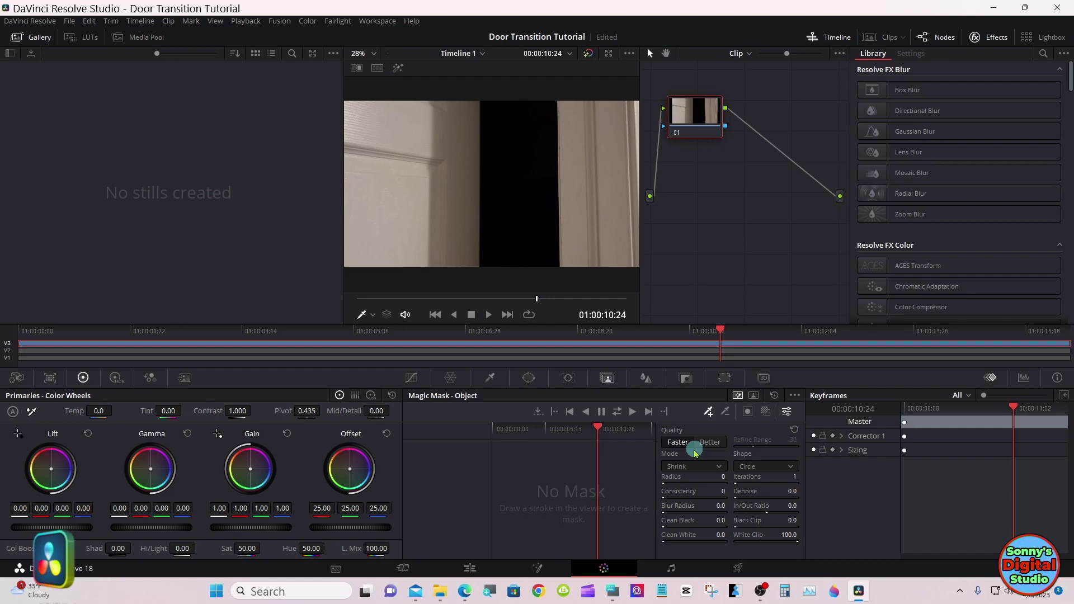
click(708, 443)
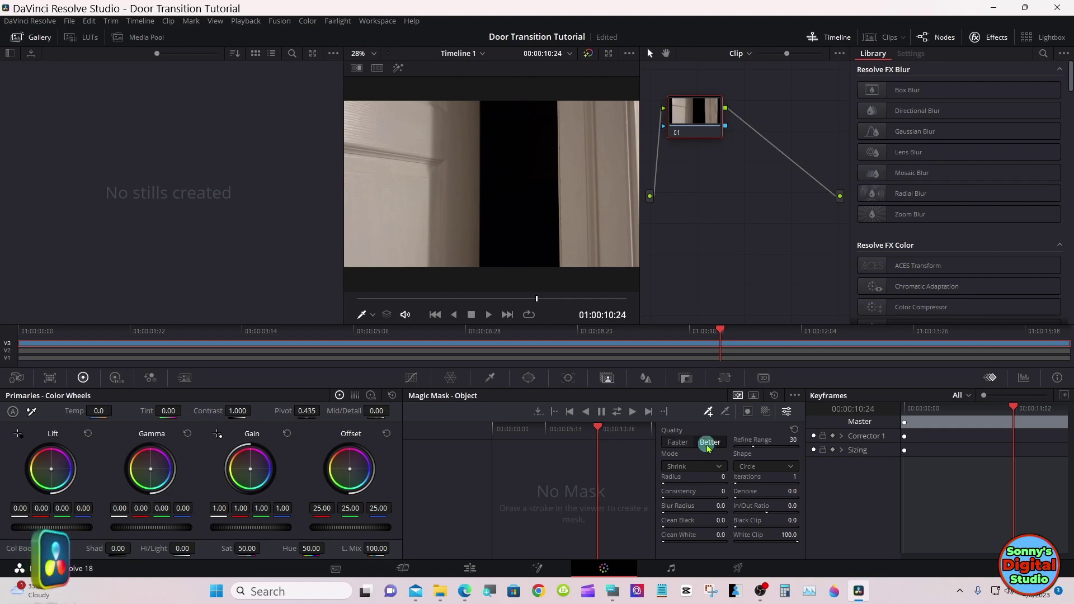
Draw Magic Mask strokes on the right and left door panels and turn on the mask overlay
click(707, 412)
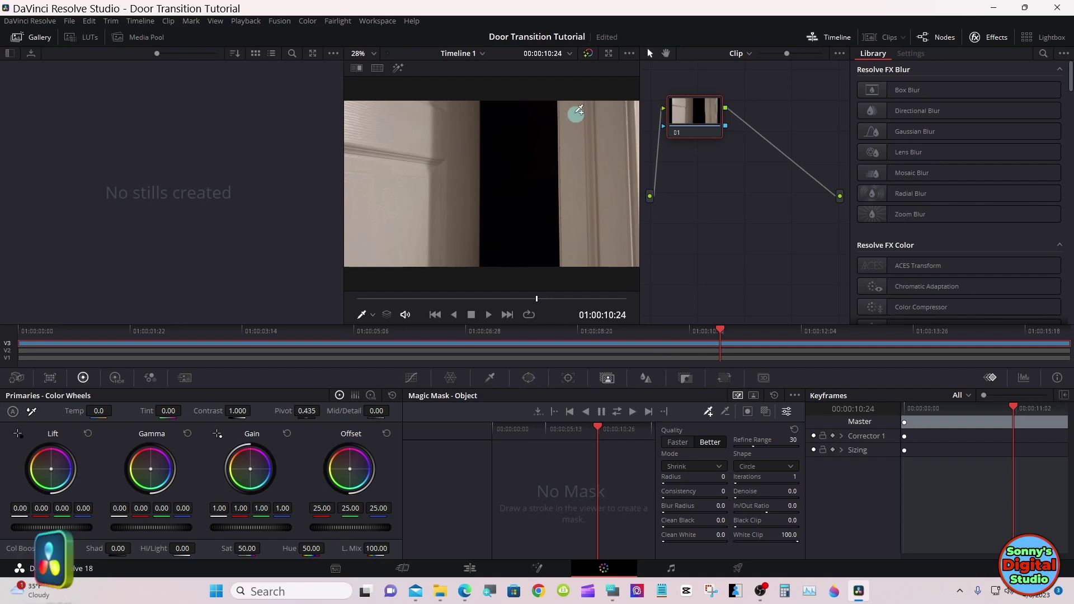
mouse_move(579, 111)
mouse_down()
mouse_move(622, 119)
mouse_move(627, 232)
mouse_move(619, 248)
mouse_move(582, 249)
mouse_move(570, 115)
mouse_move(585, 113)
mouse_move(598, 213)
mouse_up()
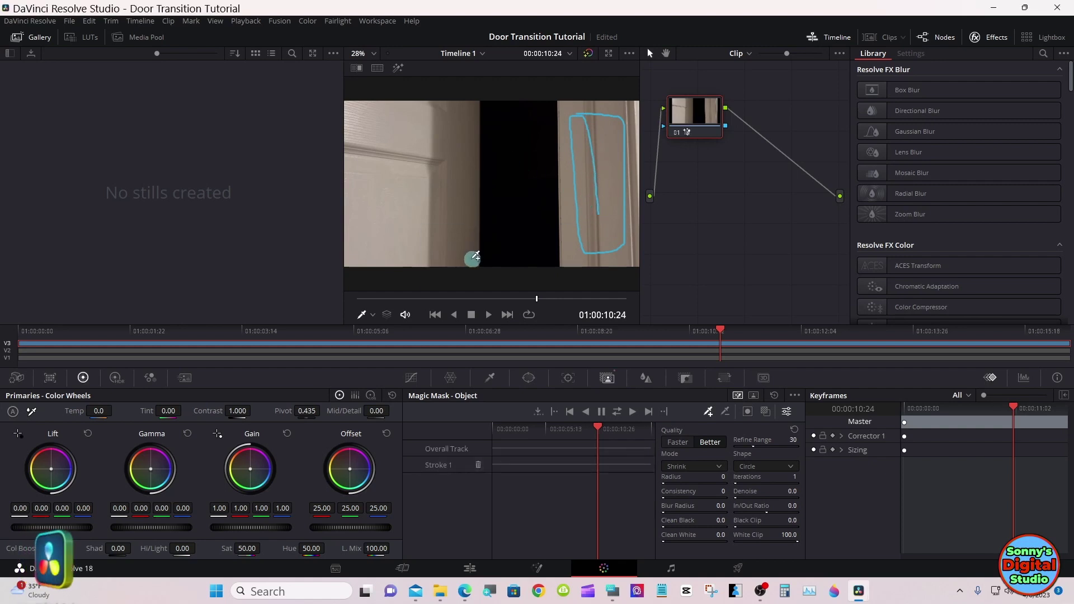
mouse_move(471, 259)
mouse_down()
mouse_move(468, 124)
mouse_move(448, 107)
mouse_move(358, 111)
mouse_move(358, 226)
mouse_move(380, 245)
mouse_move(417, 246)
mouse_move(445, 220)
mouse_move(444, 146)
mouse_move(400, 134)
mouse_move(404, 230)
mouse_up()
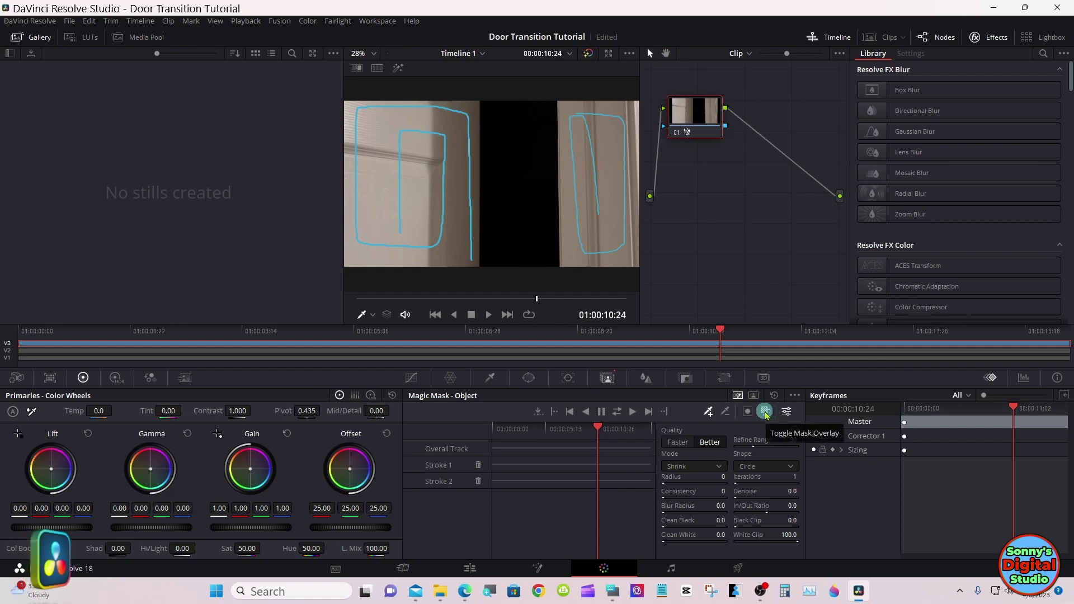
click(765, 412)
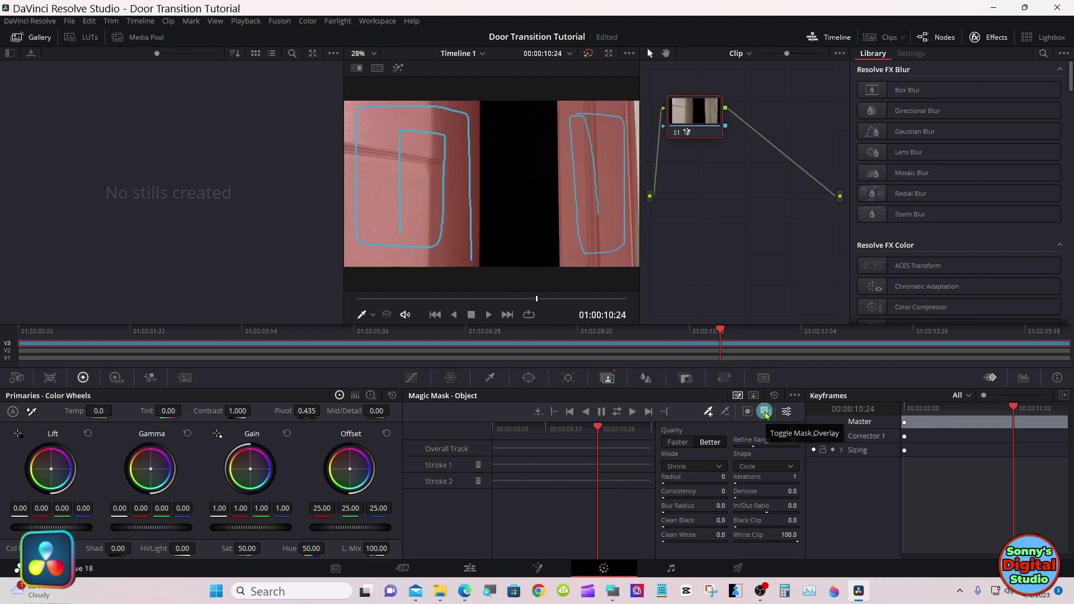
Track the door mask forward through the clip, scrub to review it, and turn the overlay off
click(618, 412)
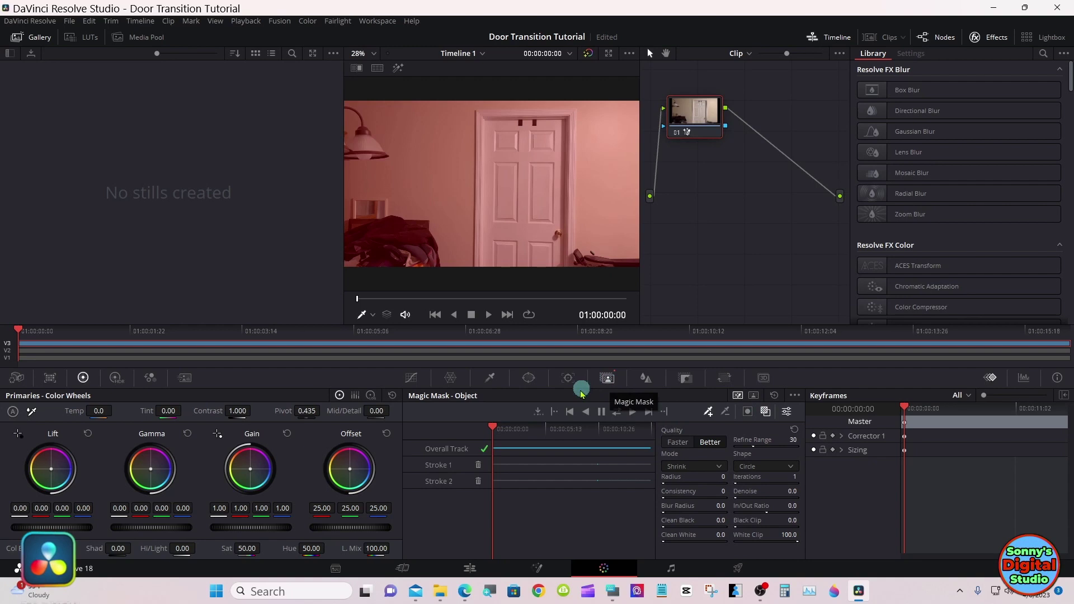
drag(496, 426, 614, 428)
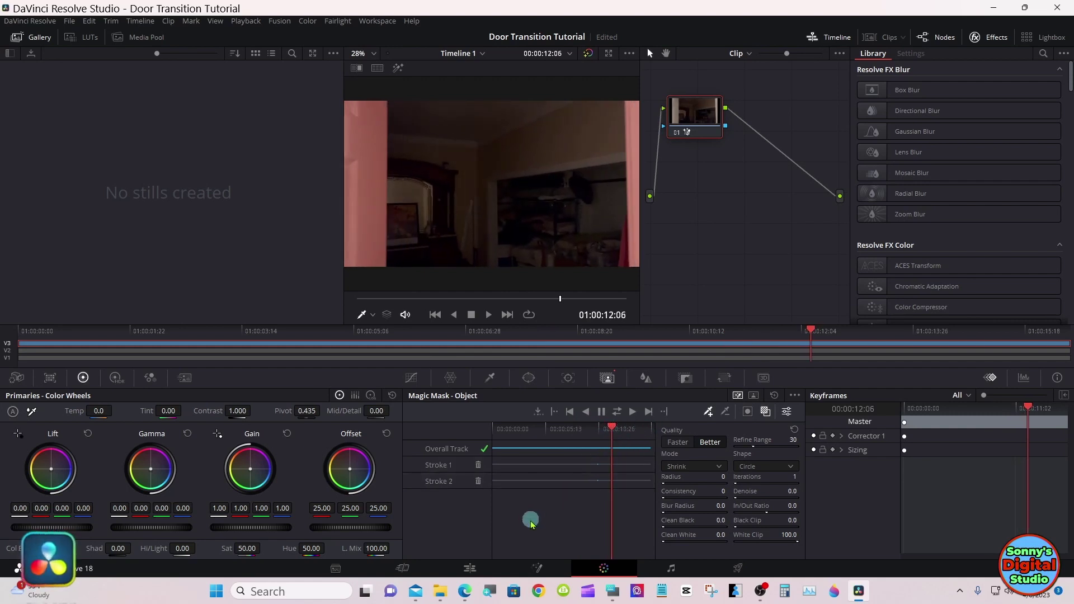
click(766, 412)
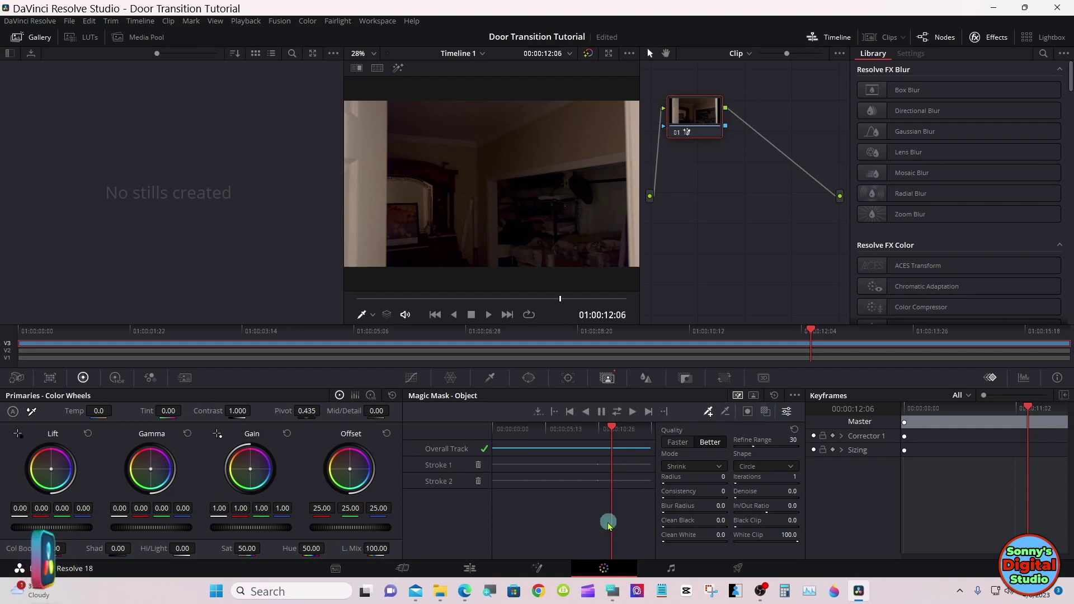
Add an alpha output, connect the node's mask to it, and return to the Edit page
right_click(692, 215)
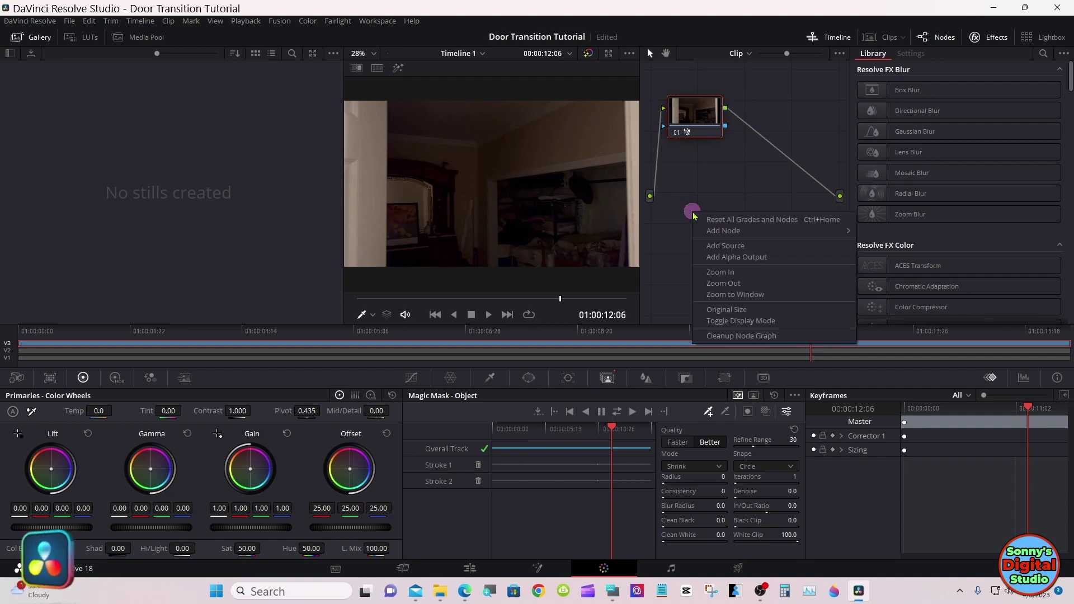
click(736, 257)
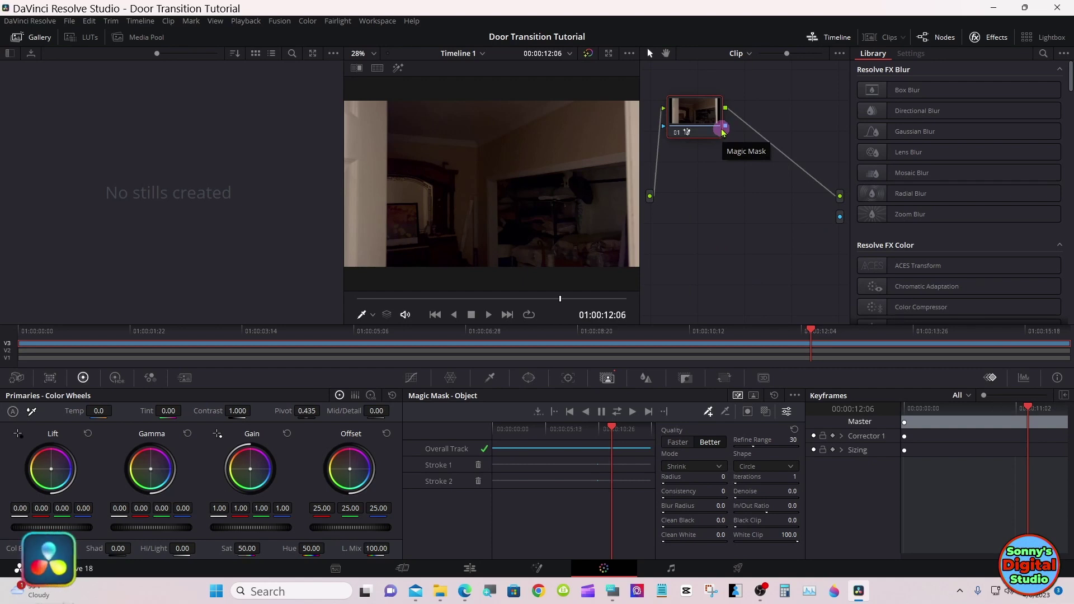
drag(724, 127, 840, 216)
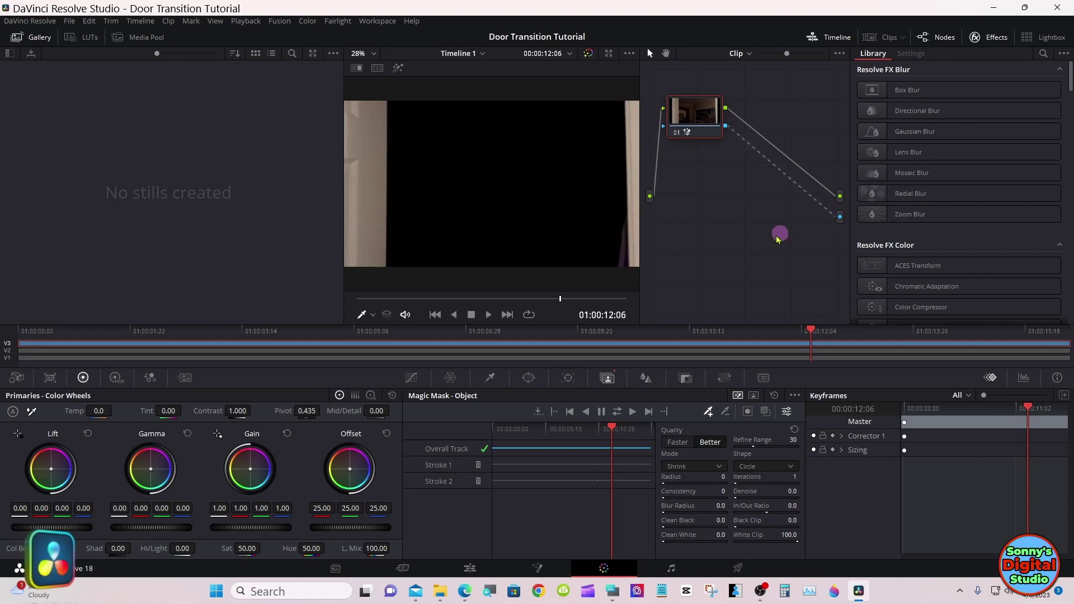
click(471, 568)
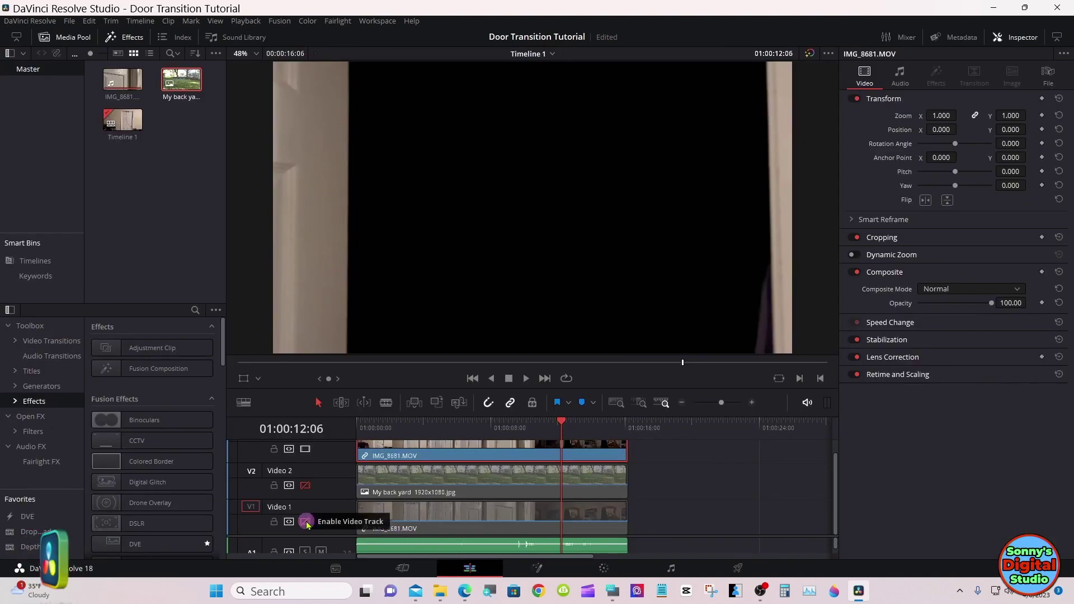
Re-enable Video 1 and Video 2 and scrub through the door opening to preview the composite
click(306, 522)
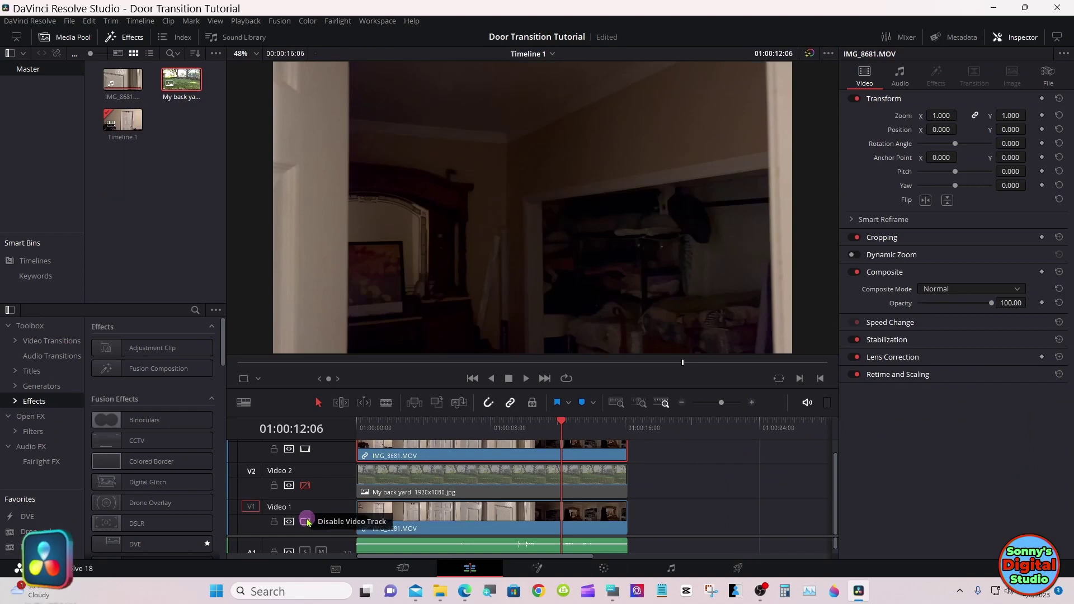
click(305, 485)
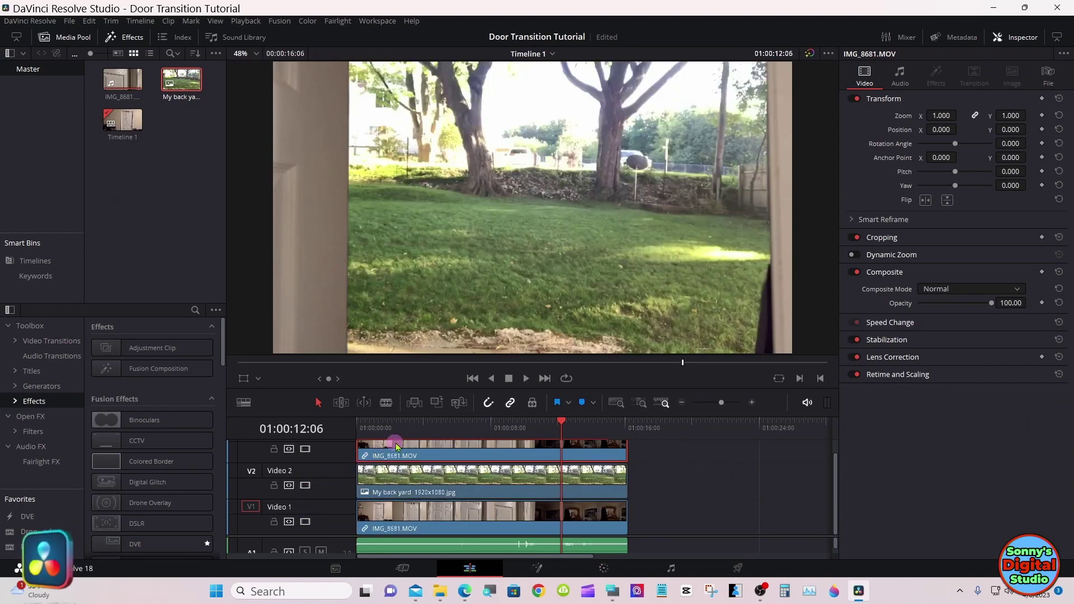
click(463, 428)
drag(464, 430, 564, 431)
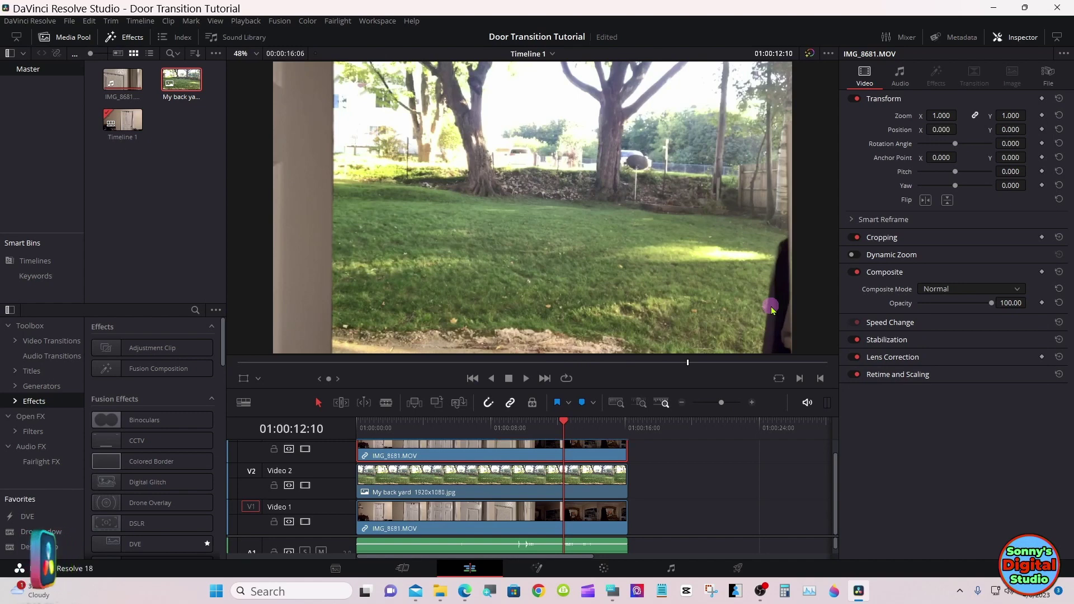
On the Color page, draw a subtract stroke down the right door edge and track the mask forward
click(601, 569)
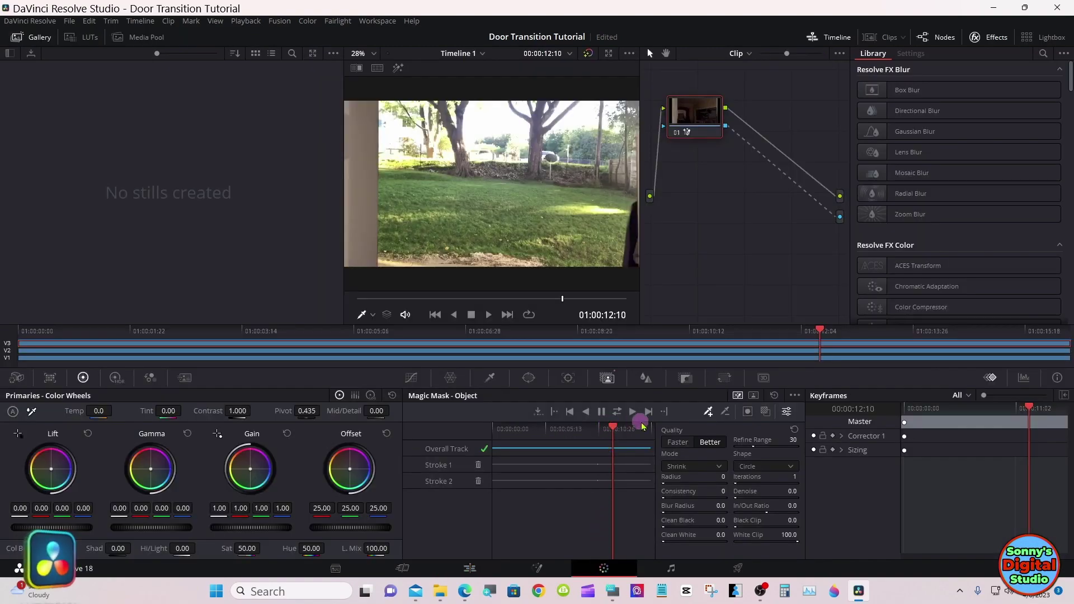
click(727, 411)
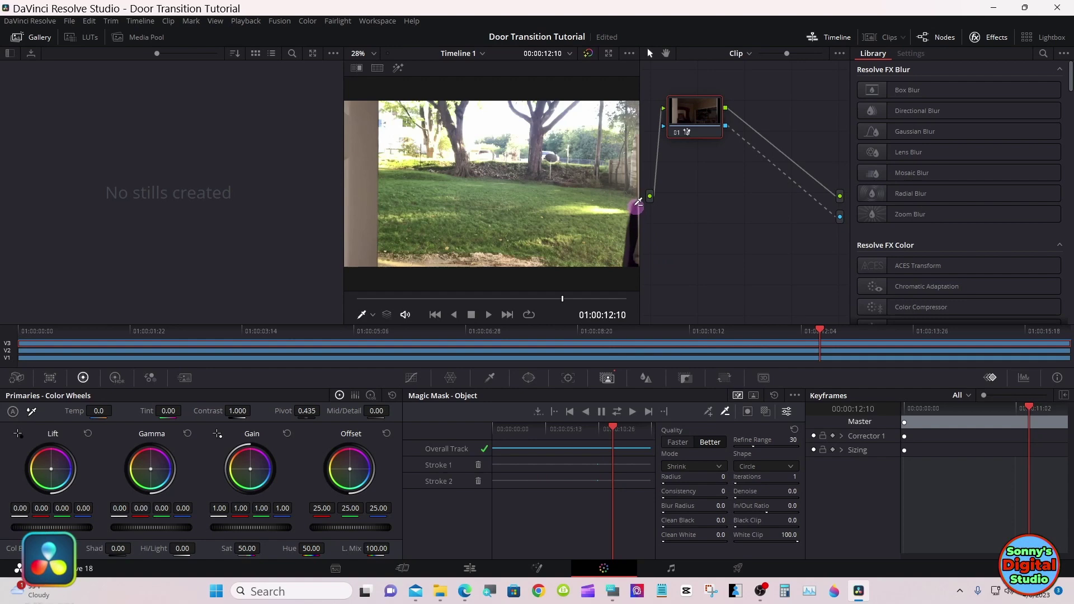
drag(635, 203, 630, 261)
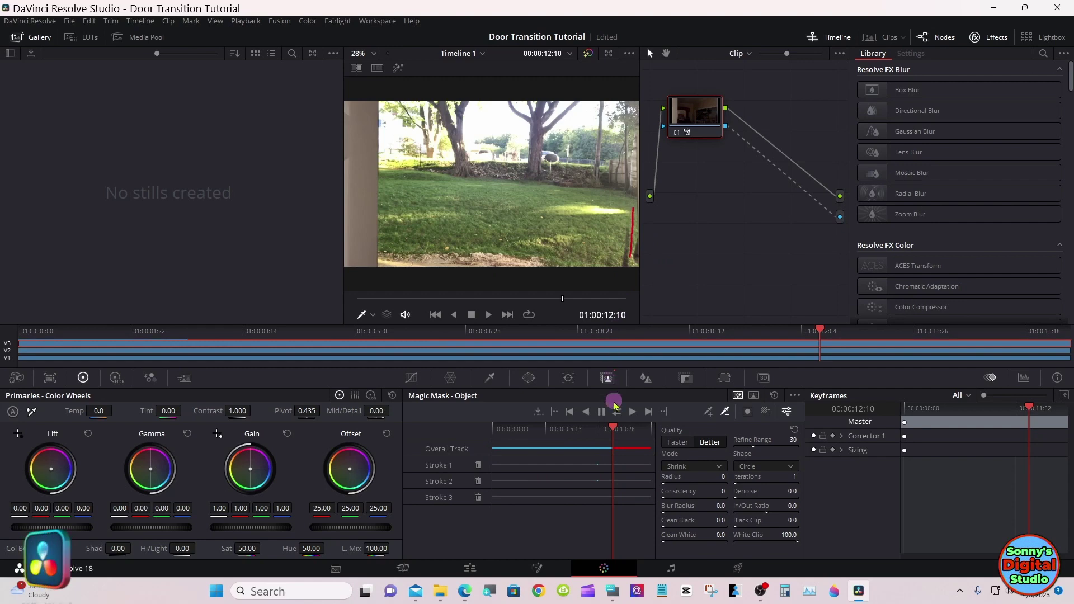
click(617, 412)
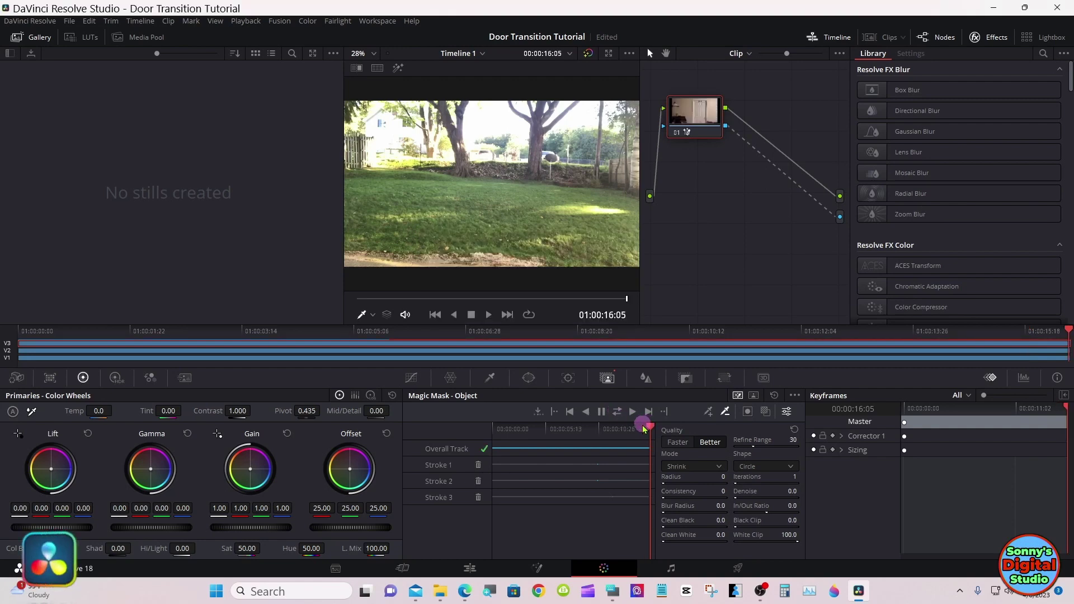
Return to frame 01:00:12:06 where the mask slips and add a stroke along the right door edge
drag(645, 428, 614, 426)
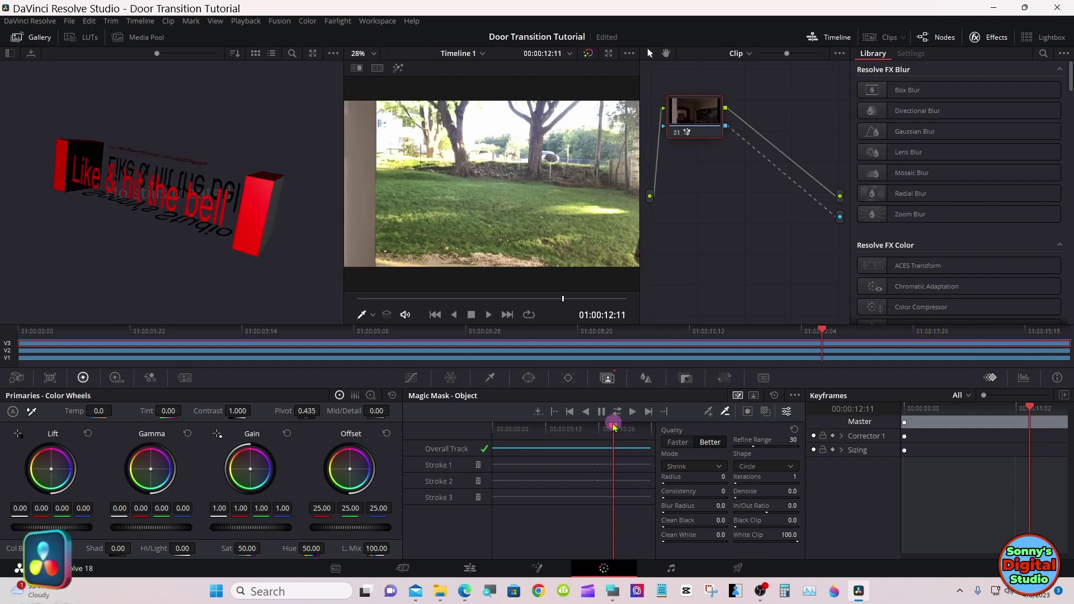
drag(614, 426, 612, 427)
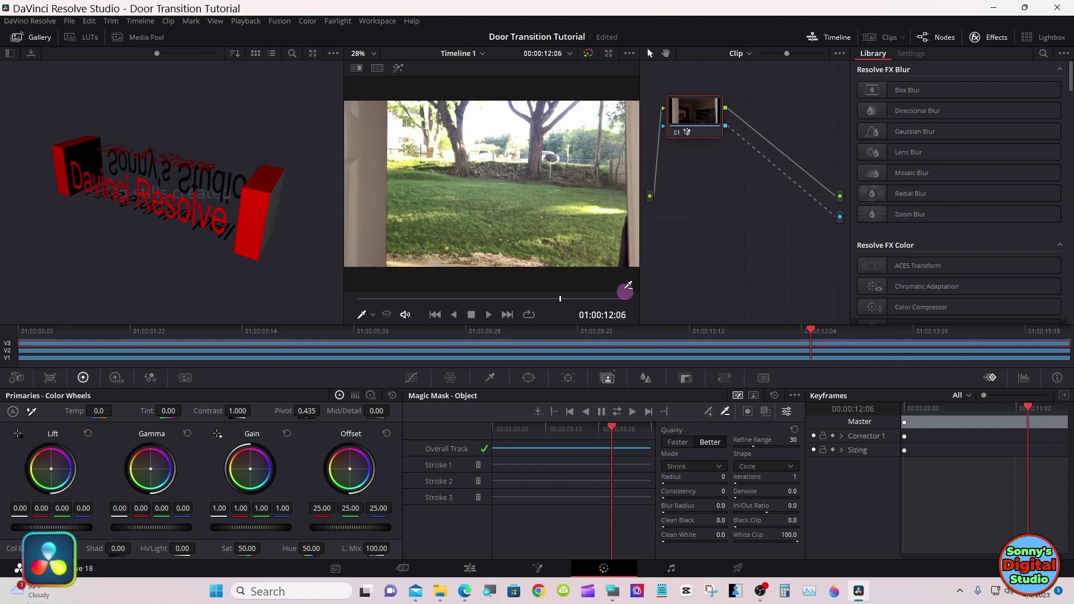
drag(631, 221, 629, 259)
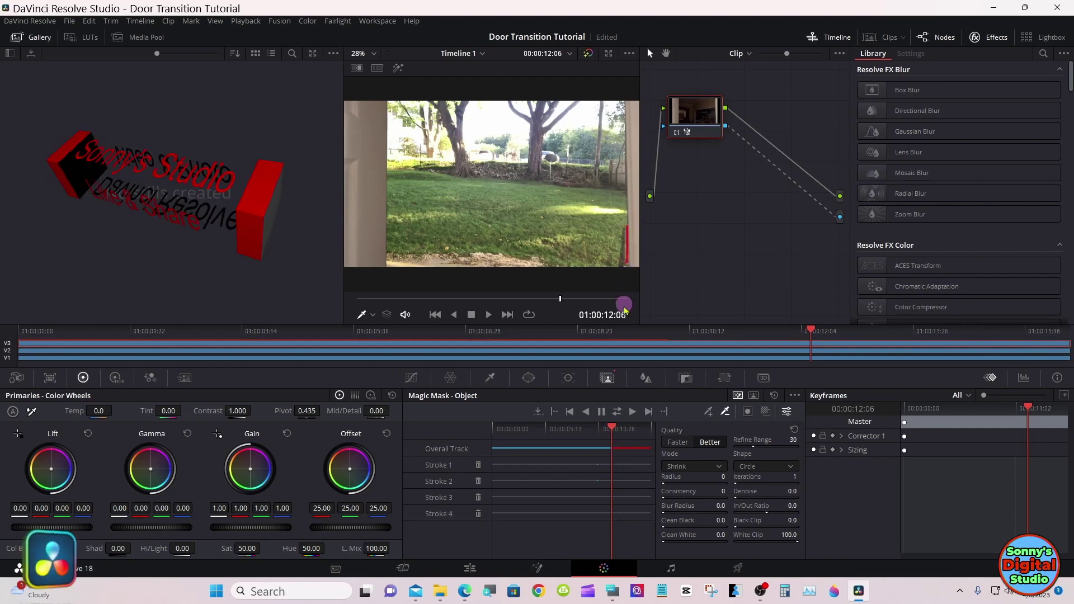
Retrack the mask, add a stroke on the right door edge around 12:06, and track forward again
click(620, 412)
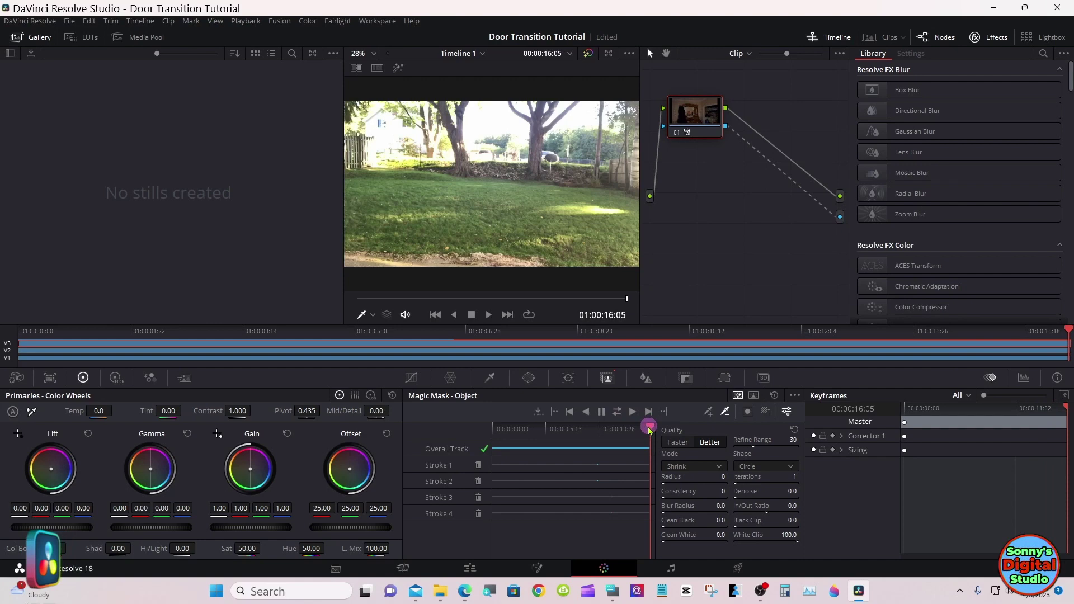
click(629, 427)
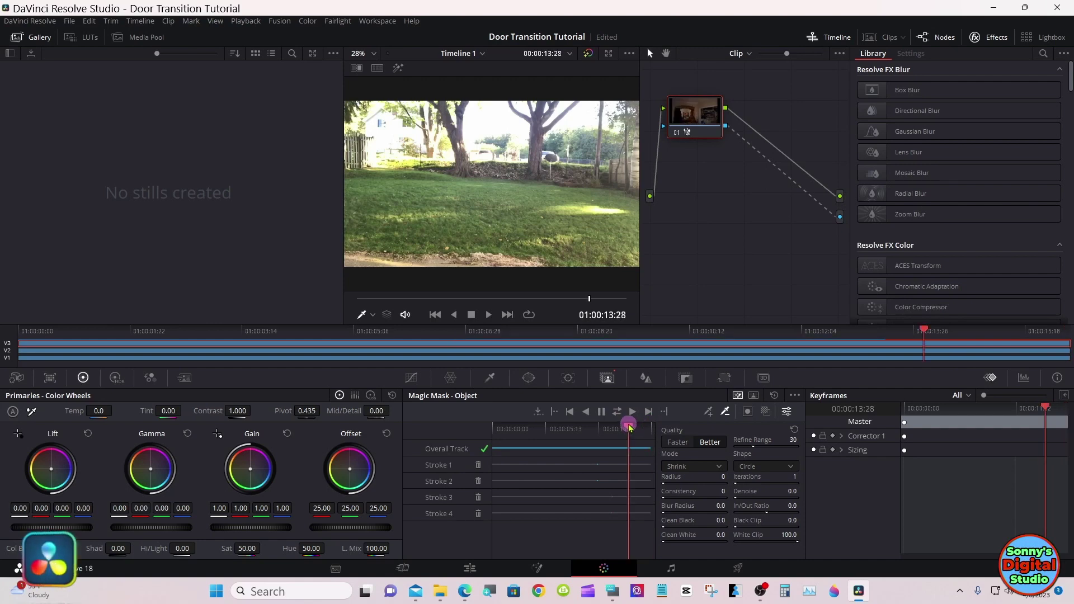
drag(629, 427, 609, 427)
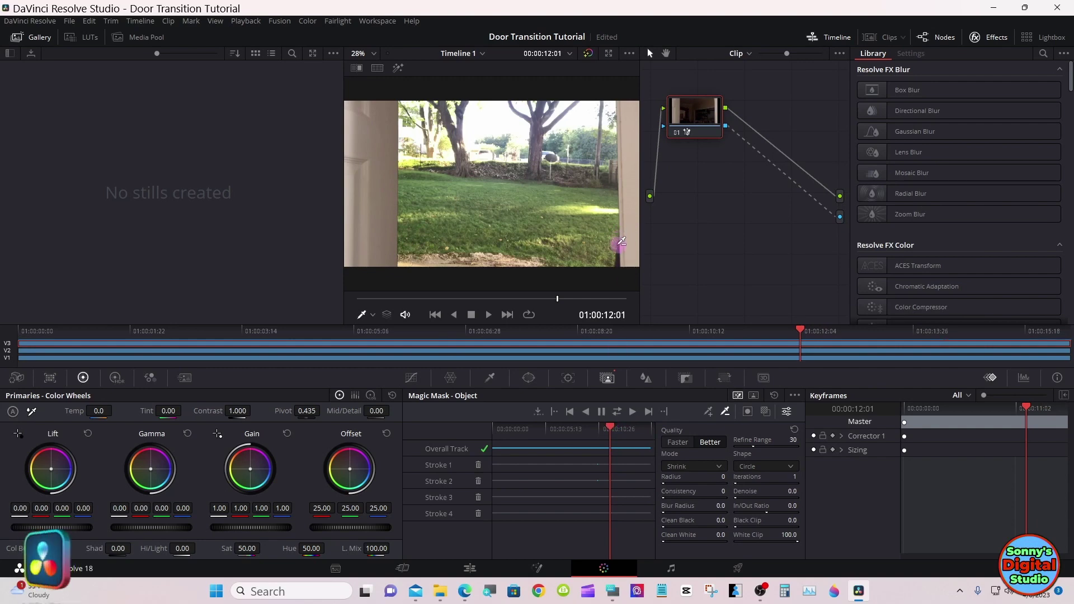
drag(621, 241, 620, 263)
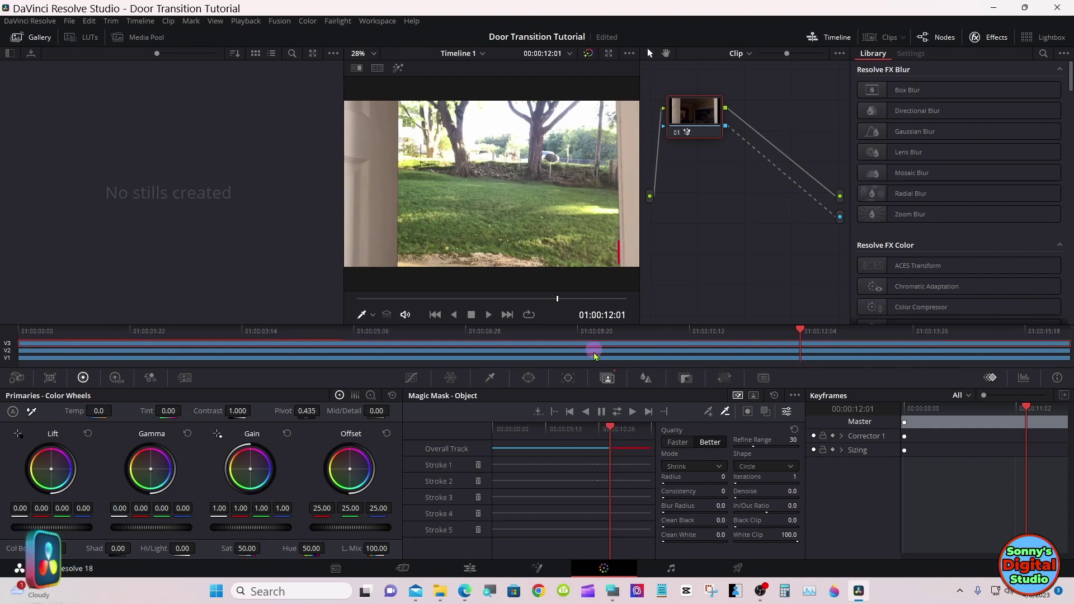
click(615, 412)
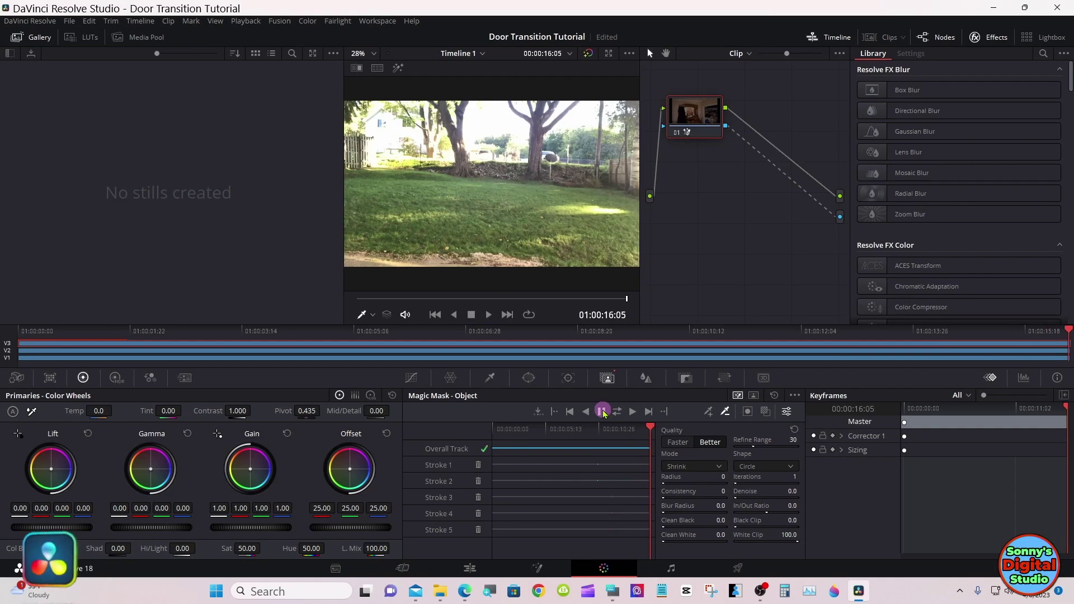
Return to frame 01:00:12:10 and add two more strokes down the right door edge
click(639, 429)
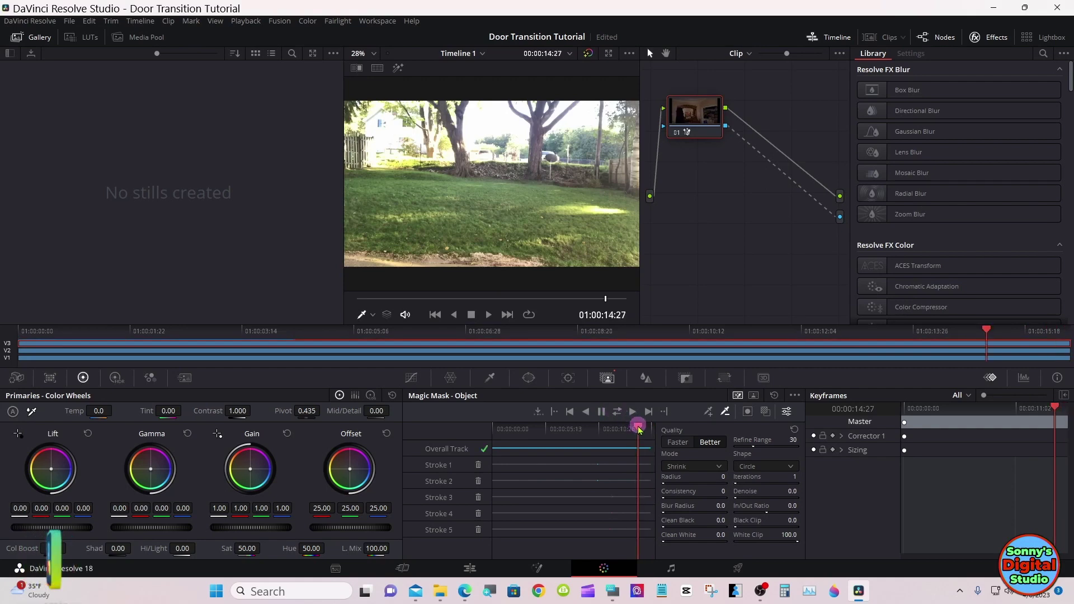
drag(639, 429, 614, 429)
drag(633, 208, 632, 252)
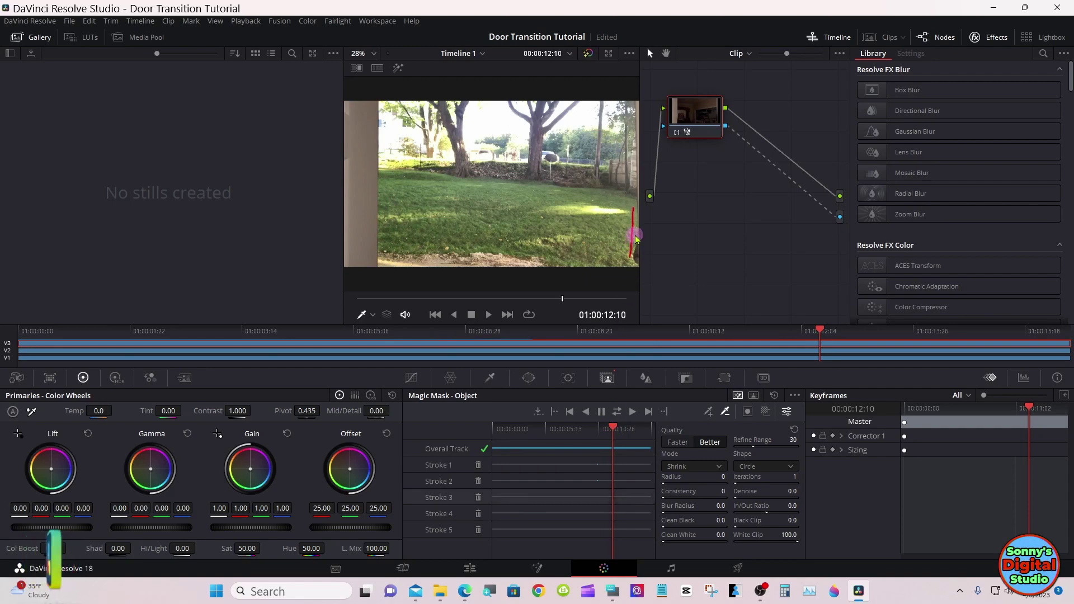
drag(640, 242, 637, 260)
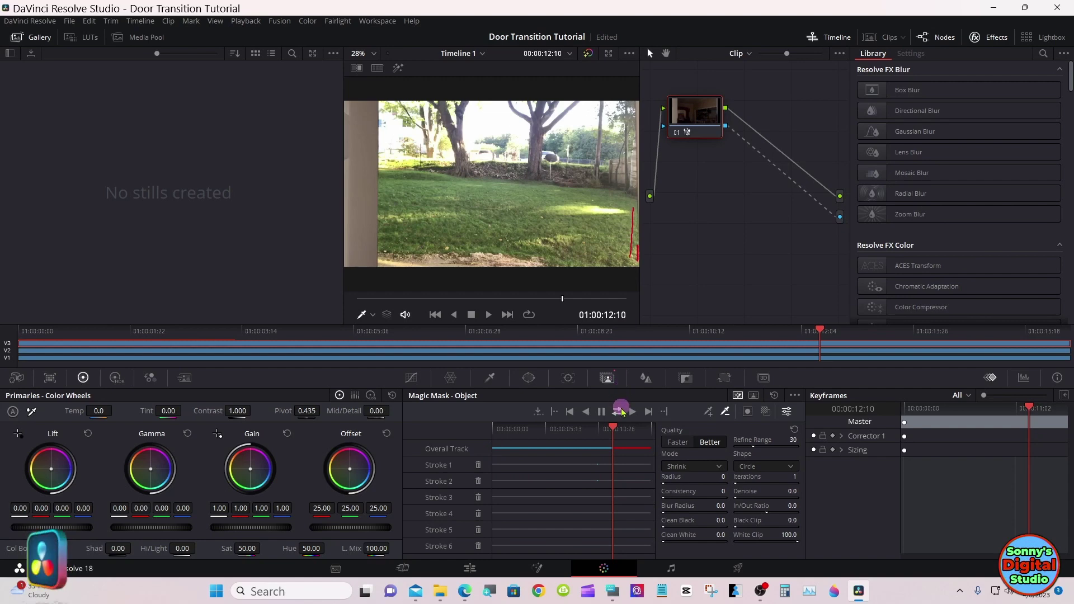
Track the Magic Mask forward, add a stroke on the door edge near 12:04, and retrack to the clip's end
click(620, 412)
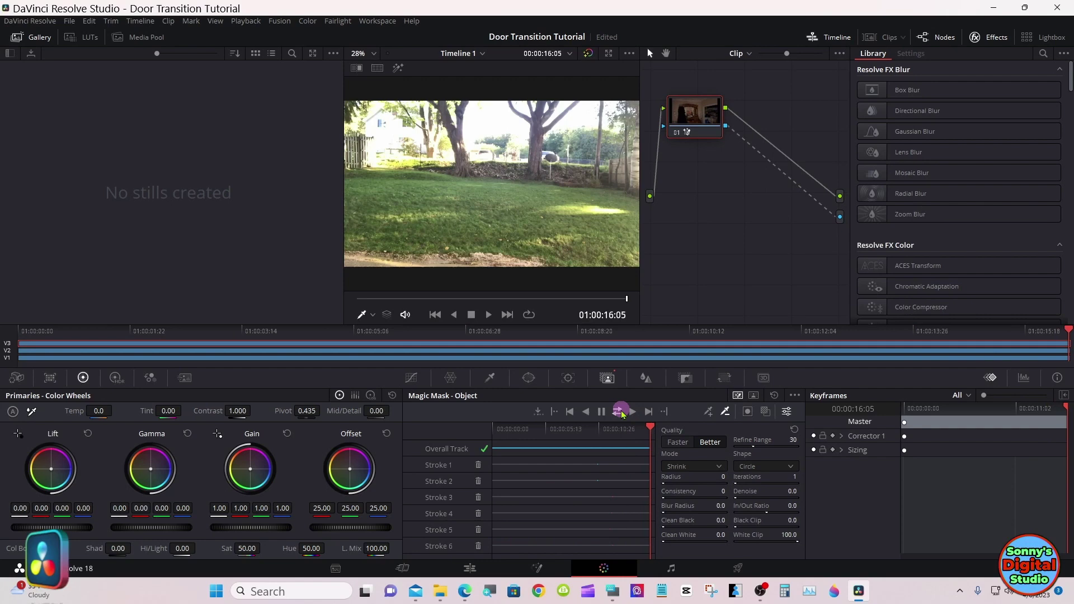
drag(629, 428, 611, 430)
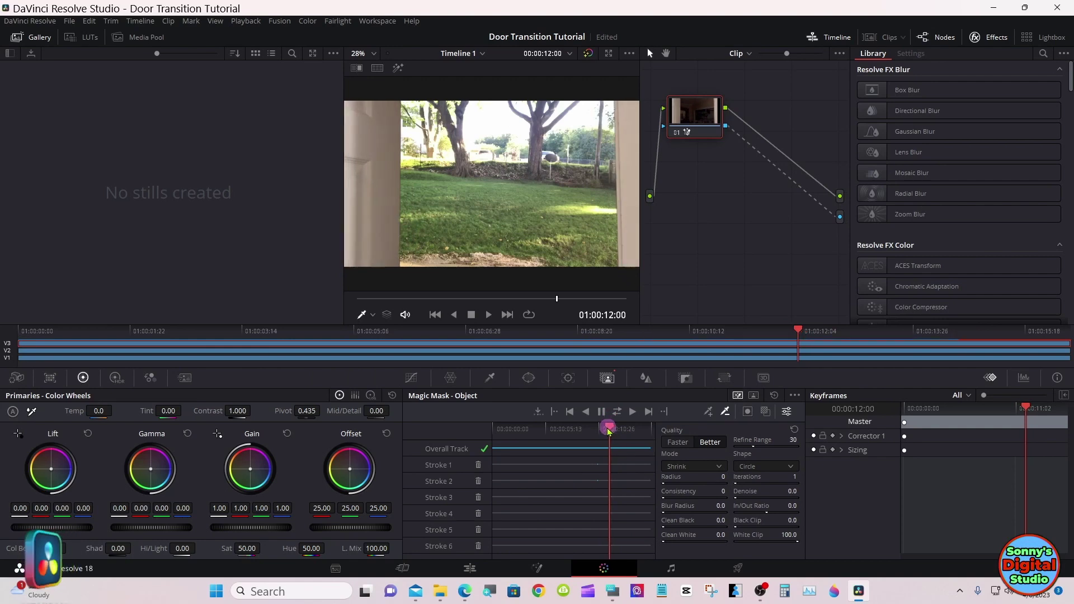
drag(609, 430, 608, 431)
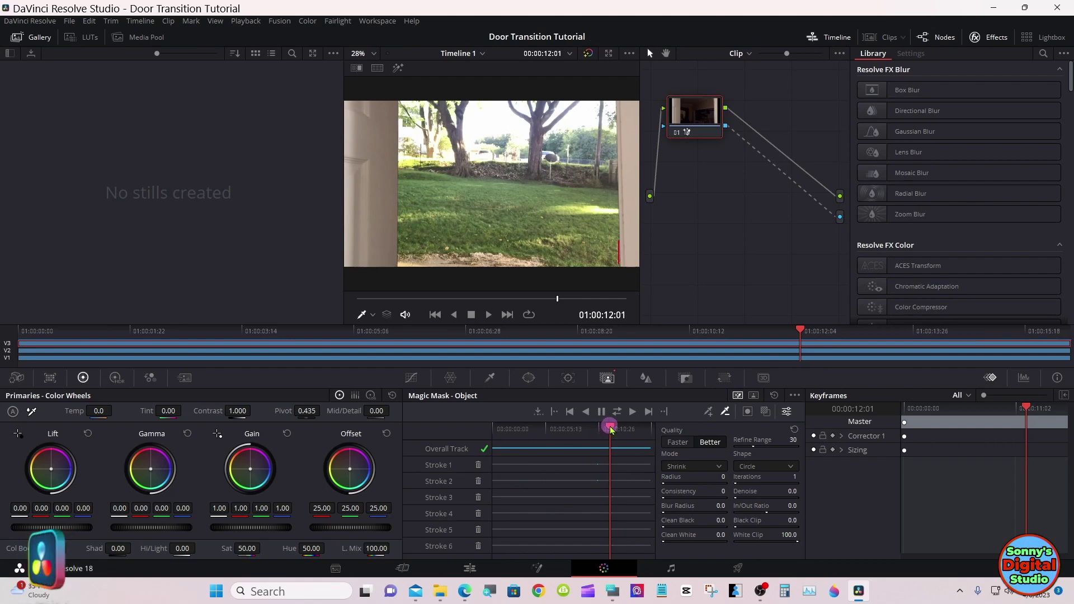
mouse_move(611, 429)
mouse_down()
mouse_move(615, 438)
mouse_move(611, 429)
mouse_up()
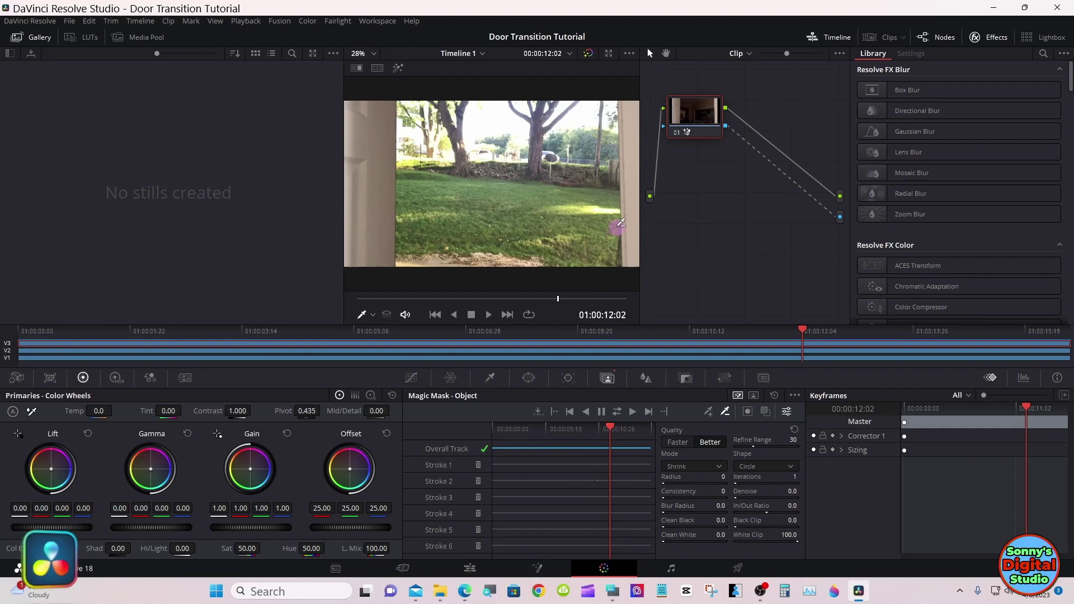
drag(622, 223, 621, 260)
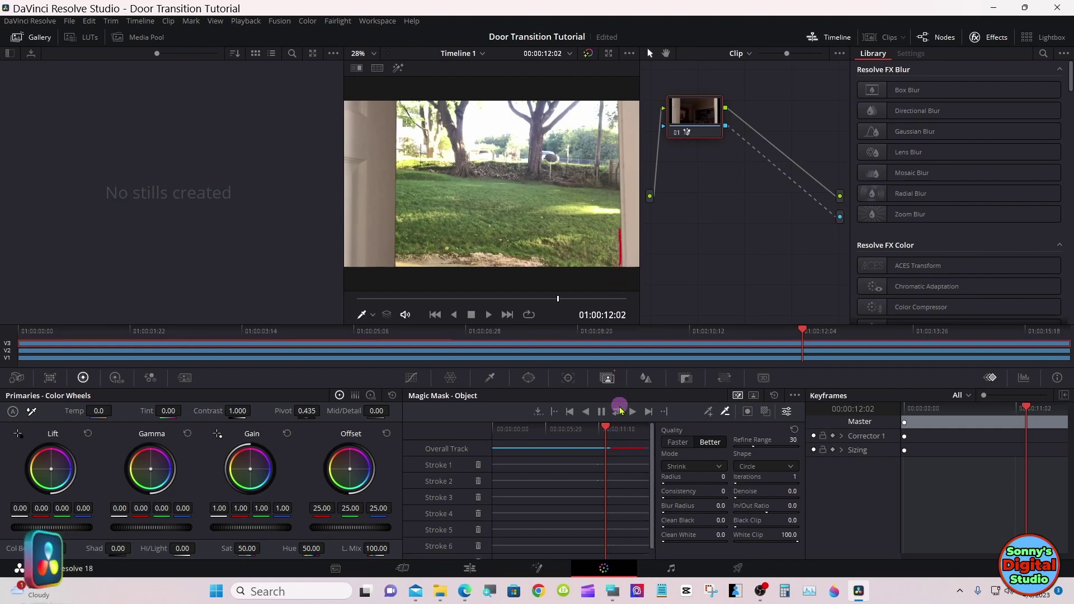
click(618, 411)
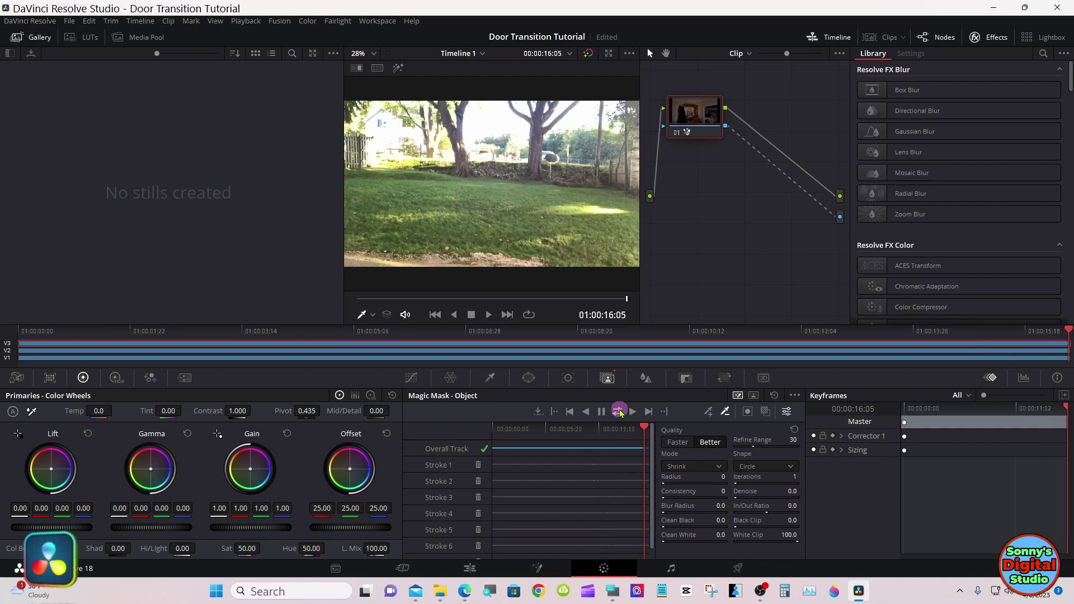
Add a stroke down the right door edge around 12:23 and track the mask forward
drag(620, 429, 609, 432)
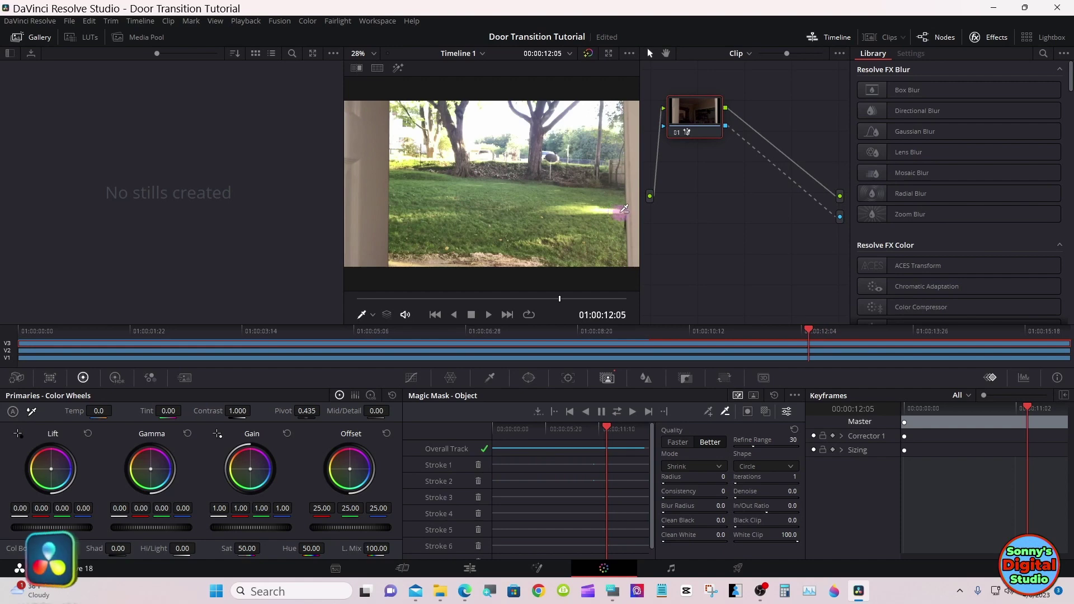
drag(627, 213, 625, 258)
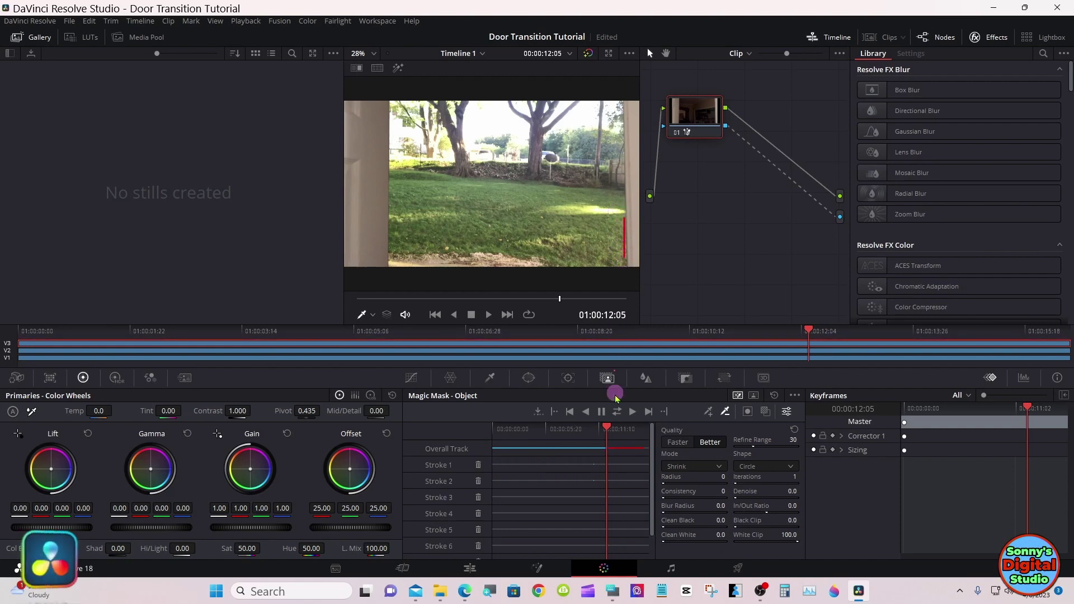
click(617, 412)
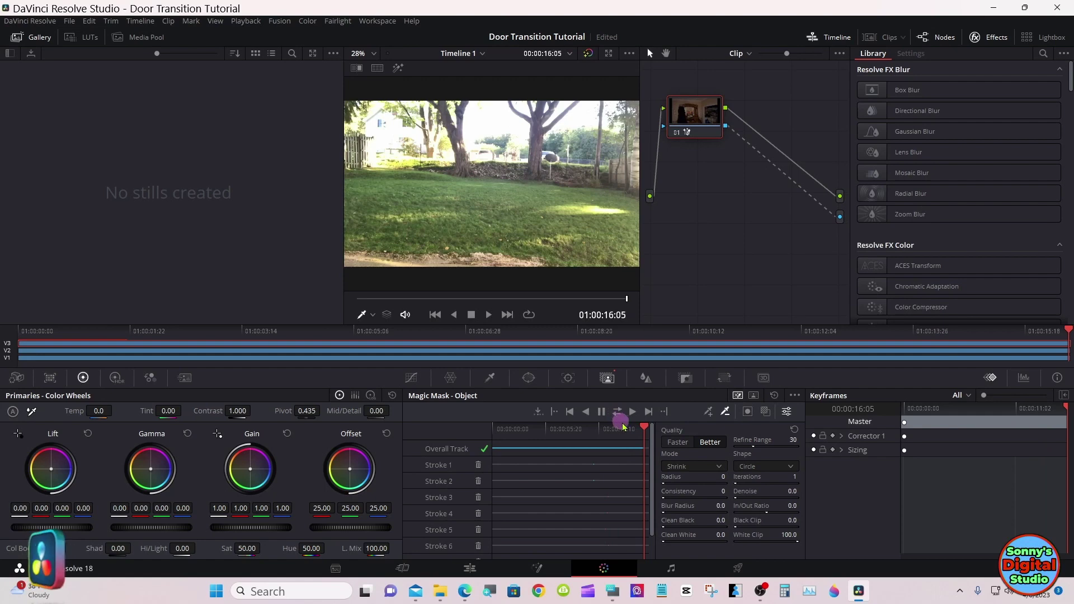
Add another door-edge stroke, retrack forward, then review back to about 01:00:11:23
drag(628, 429, 604, 429)
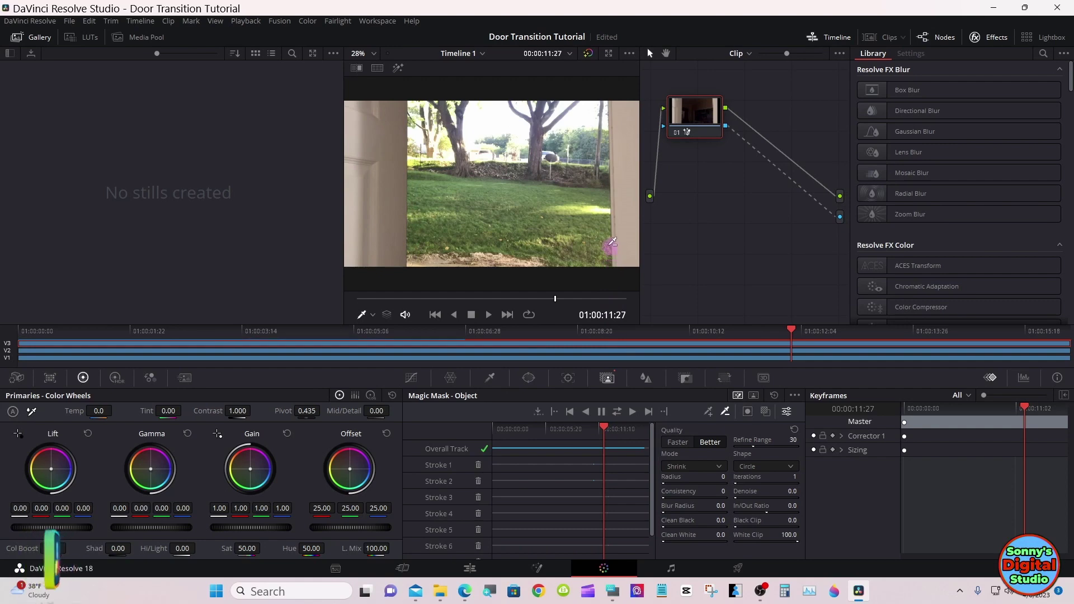
drag(612, 248, 609, 395)
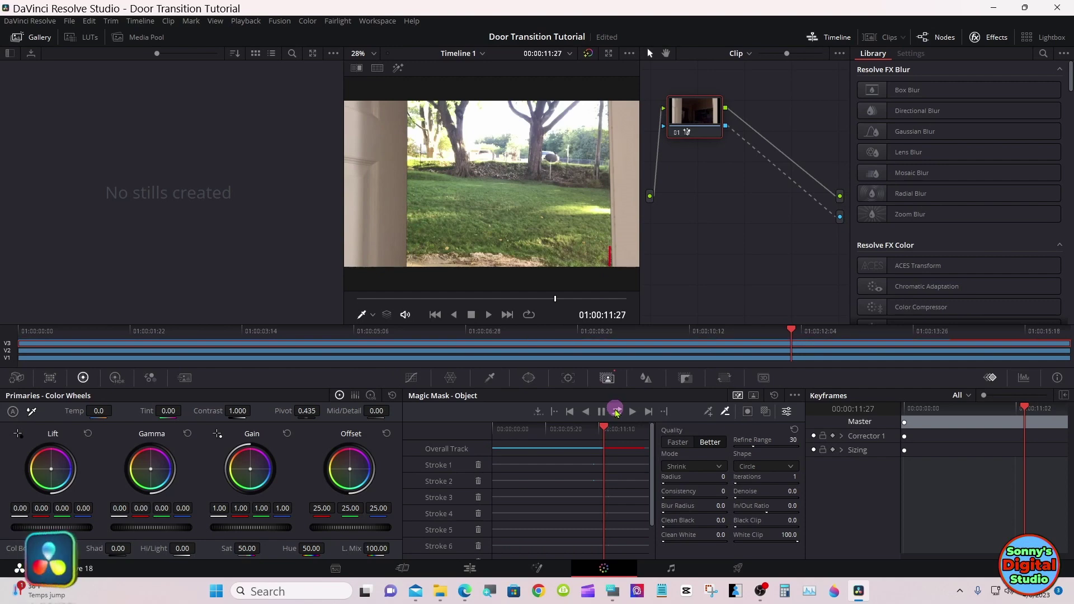
click(617, 411)
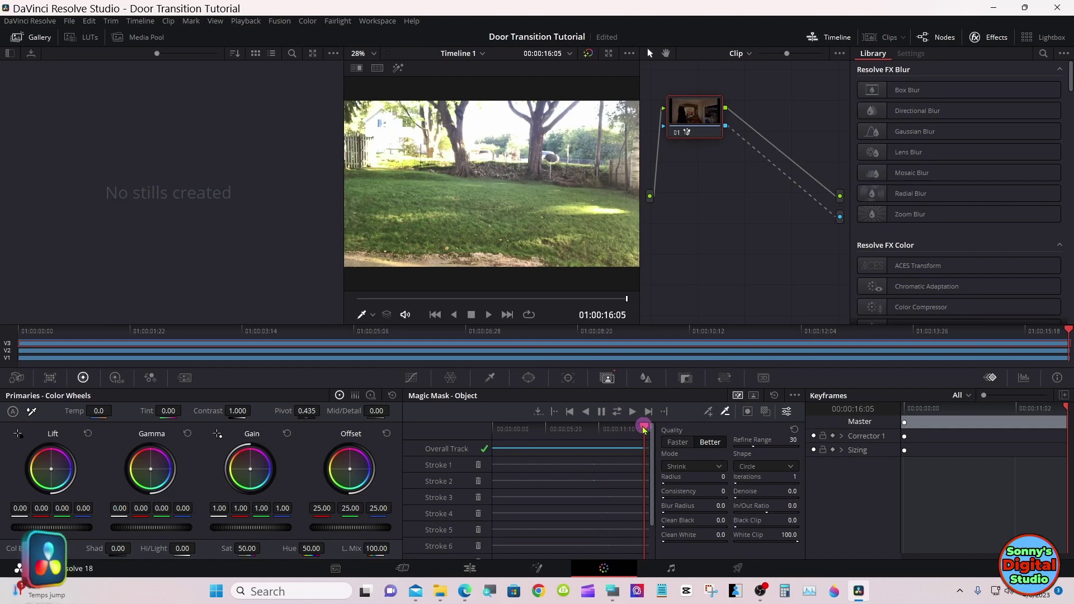
drag(643, 429, 610, 428)
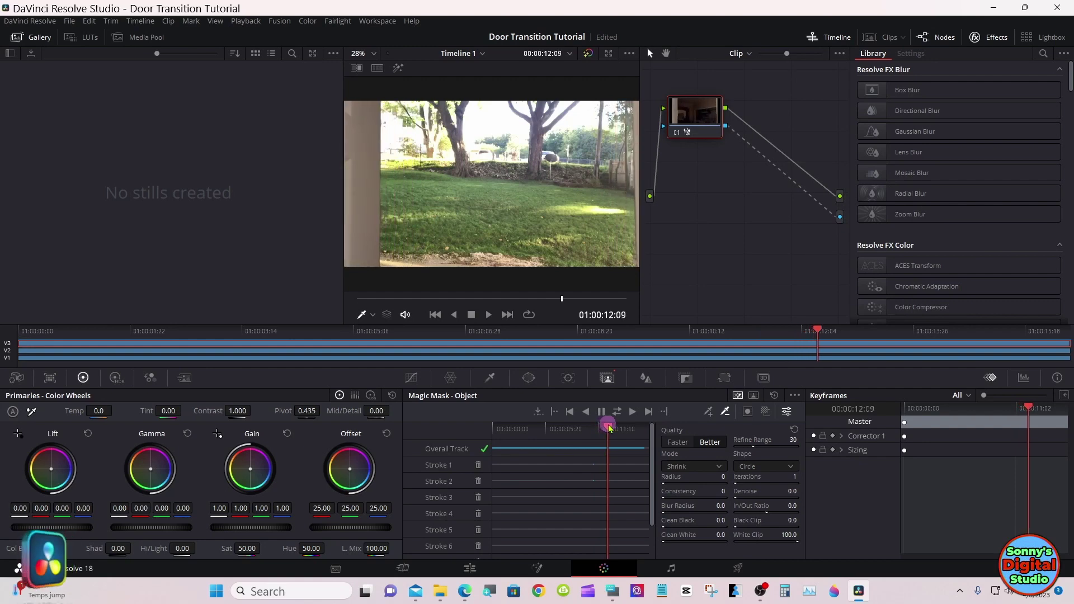
drag(609, 428, 605, 428)
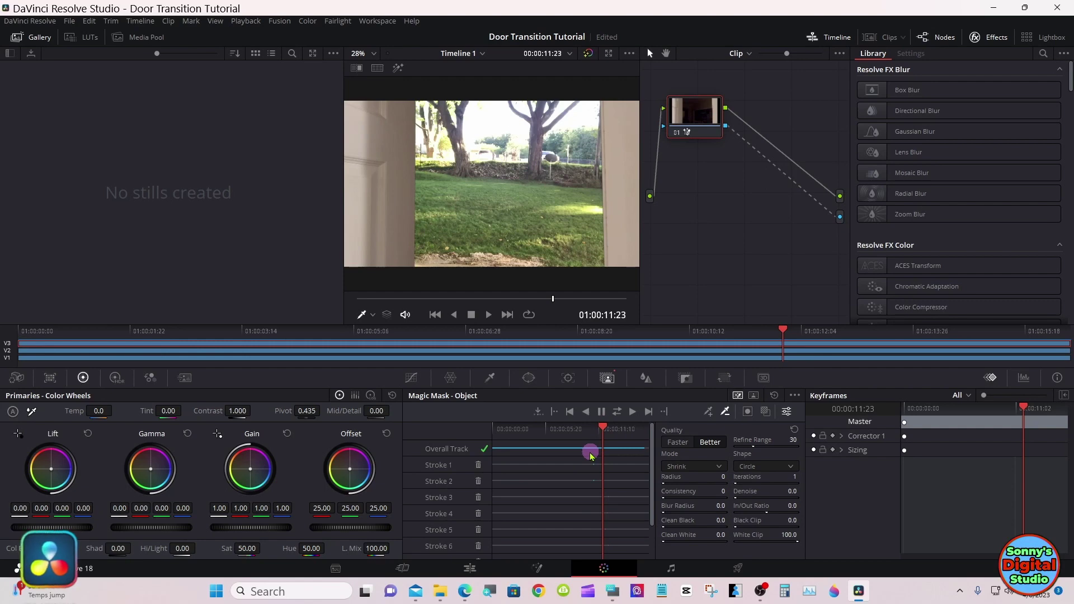
Check the door-and-backyard composite at about 01:00:12:08 on the Edit page, then return to Color
click(469, 568)
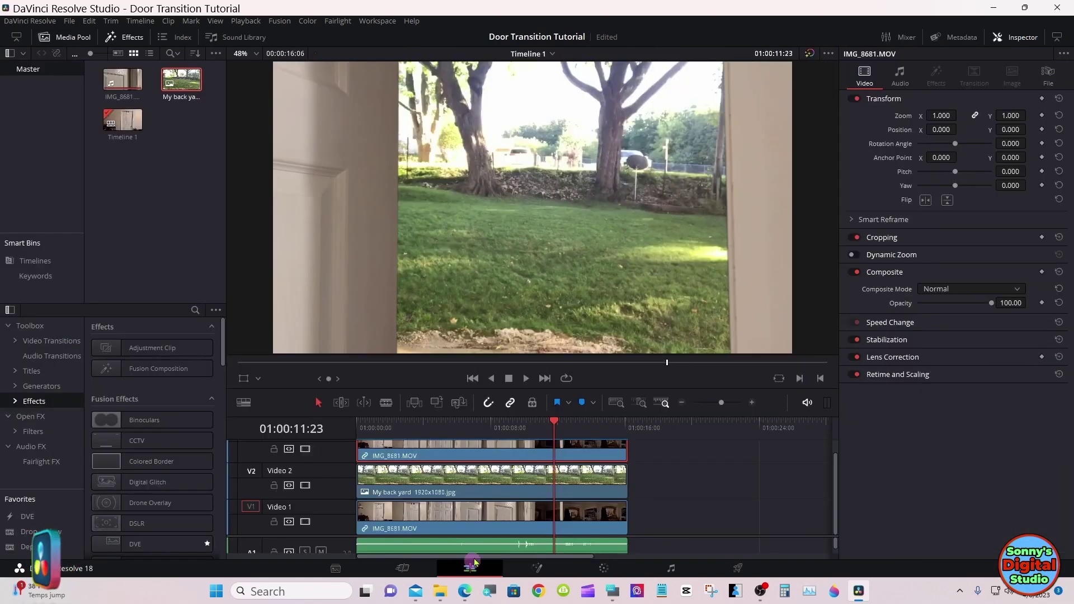
drag(553, 425, 565, 484)
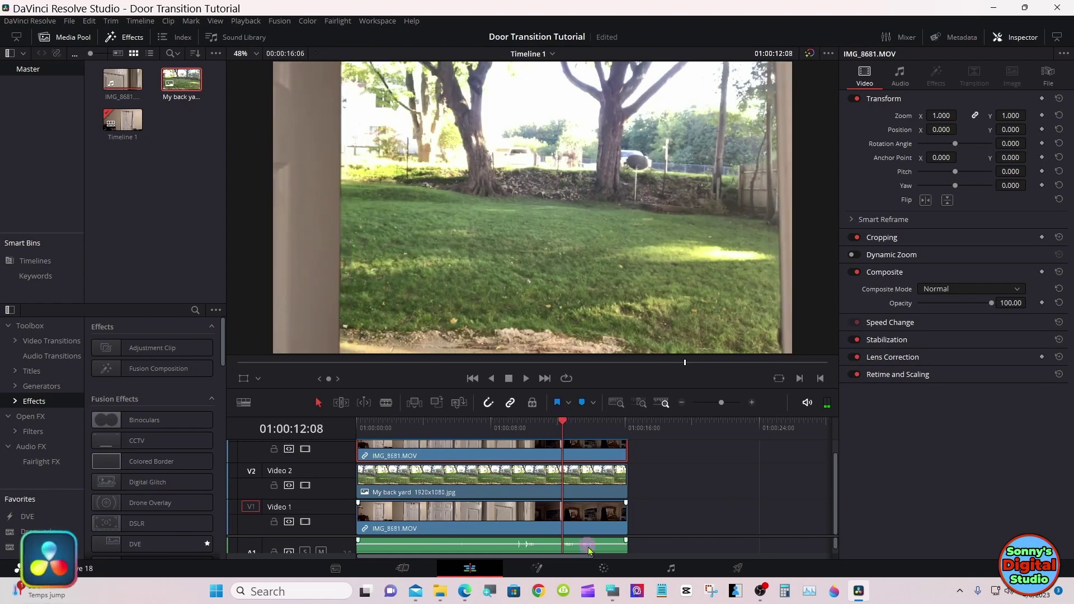
click(603, 568)
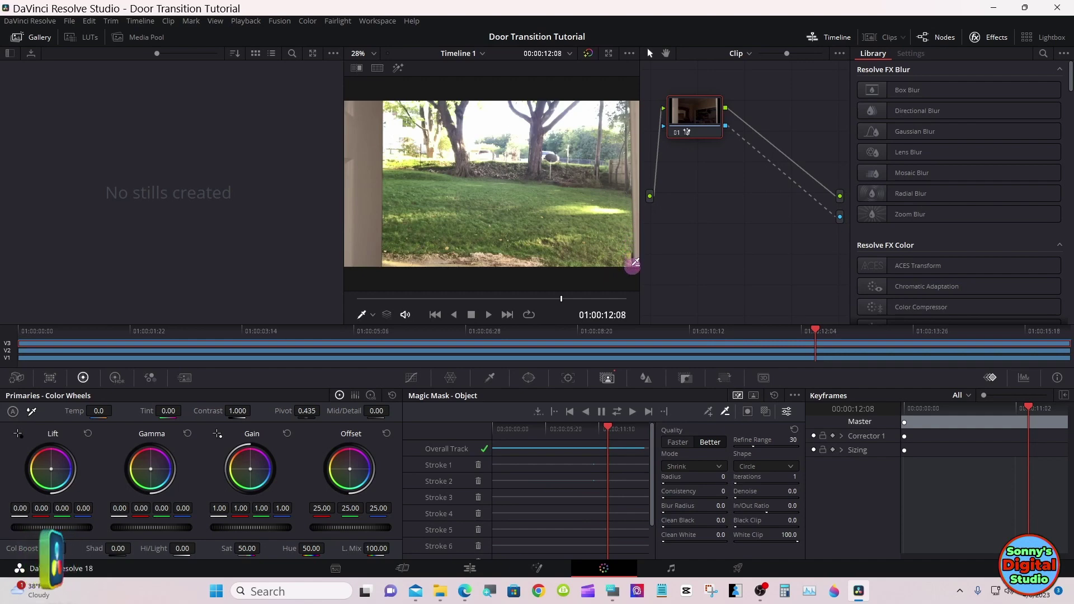
Subtract the viewer's right edge from the Magic Mask, retrack it to 01:00:16:05, and go back to Edit
drag(632, 266, 631, 246)
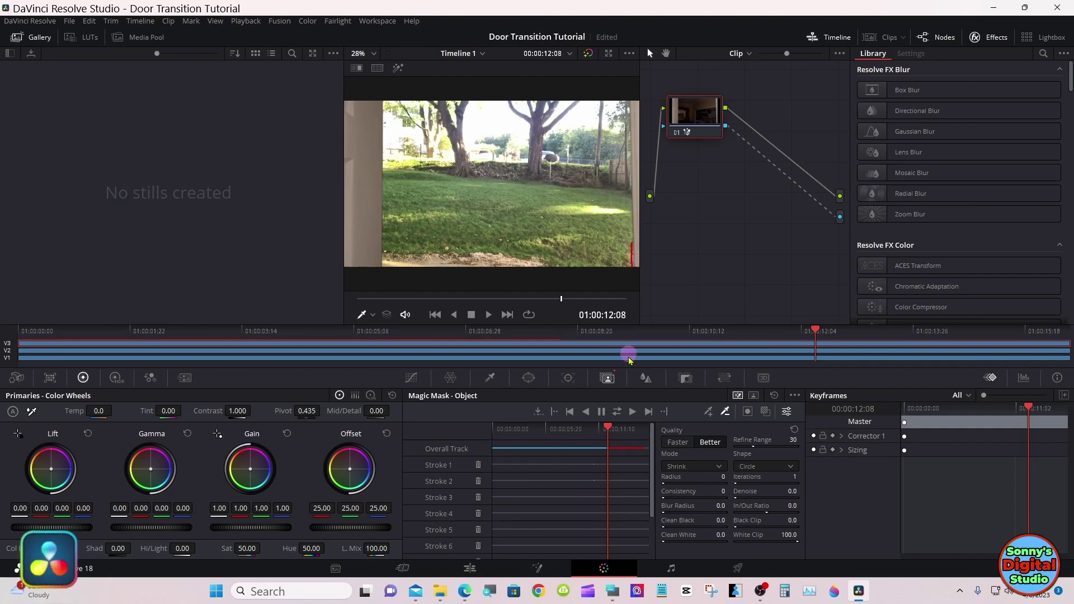
click(619, 413)
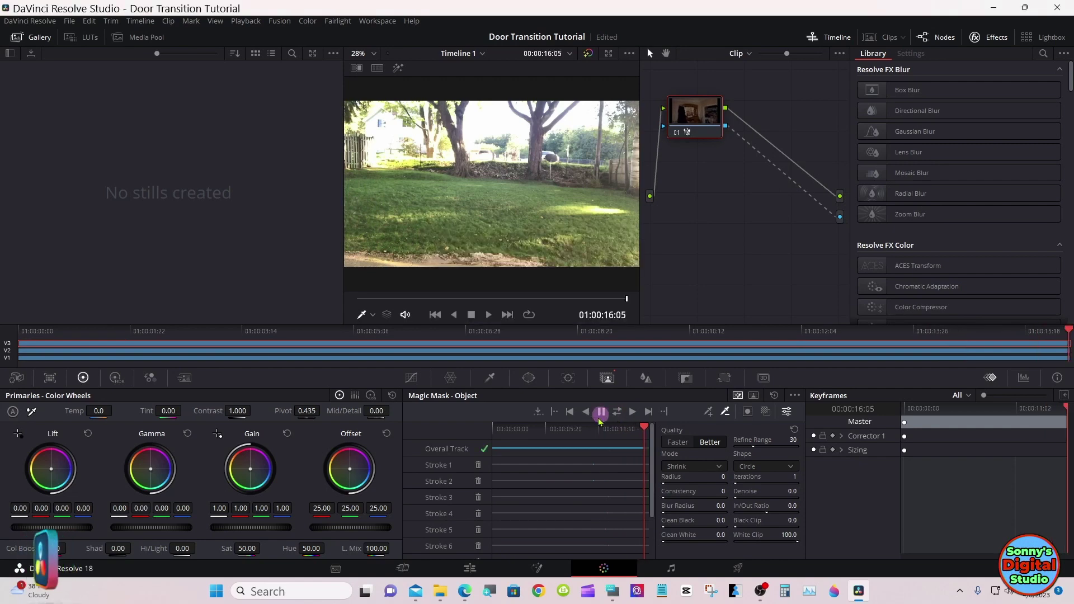
click(469, 567)
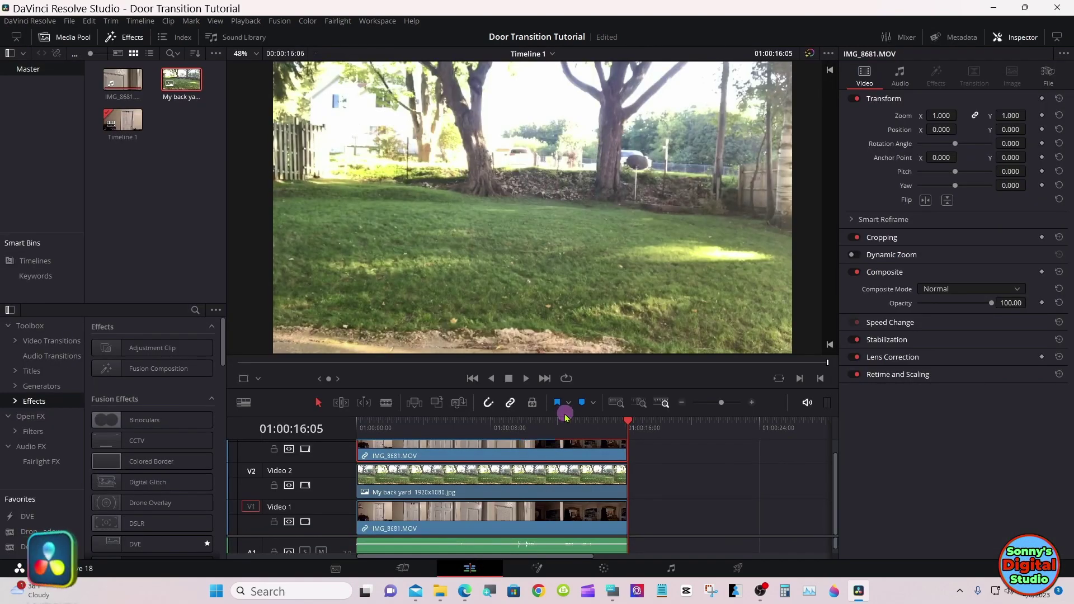
mouse_move(560, 429)
mouse_down()
mouse_move(570, 423)
mouse_move(547, 424)
mouse_up()
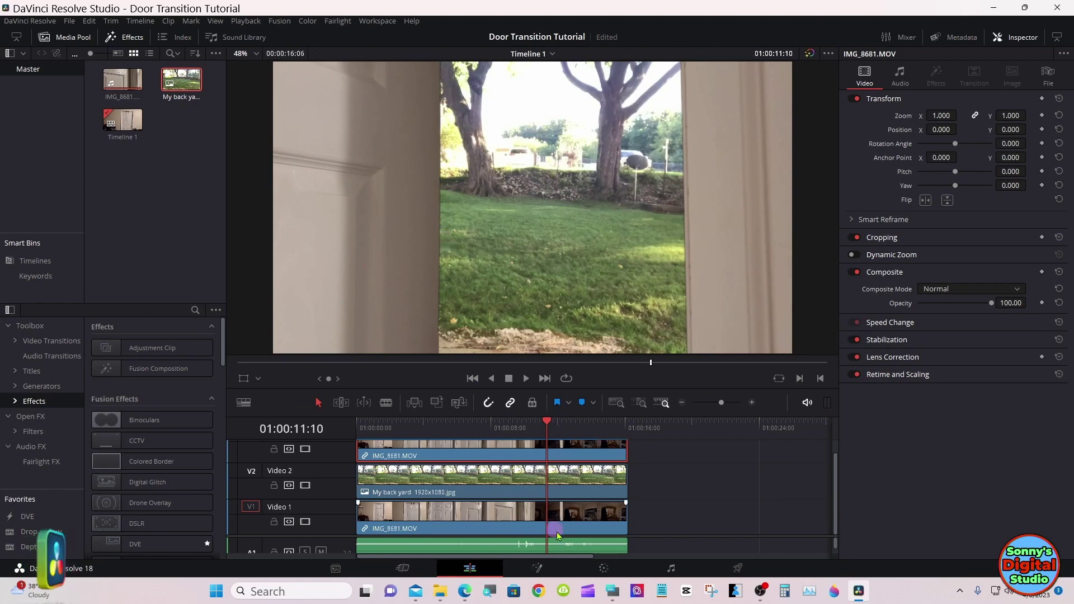
click(601, 567)
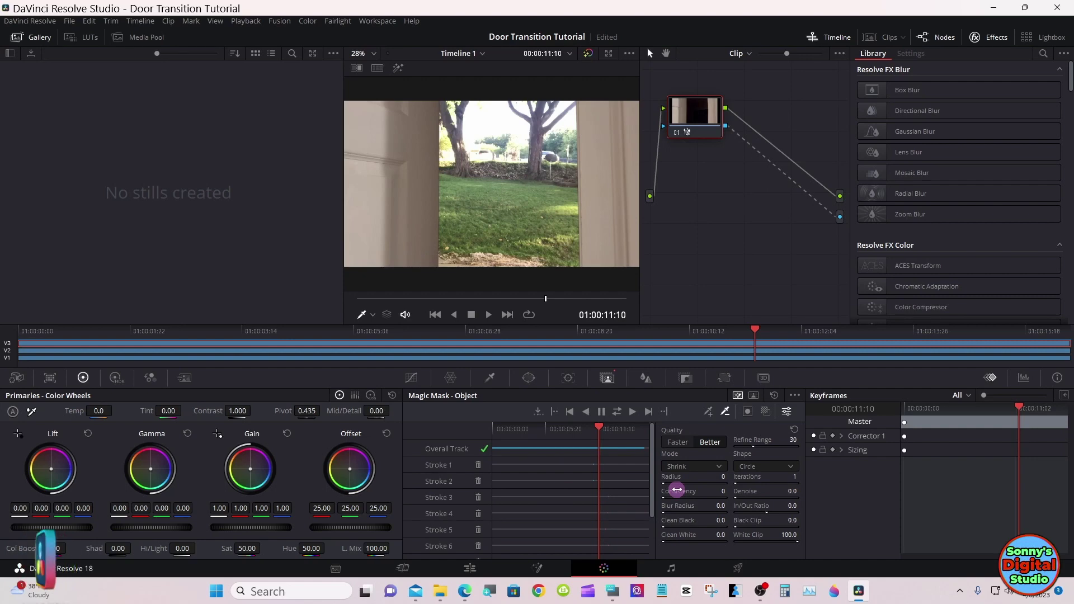
click(470, 567)
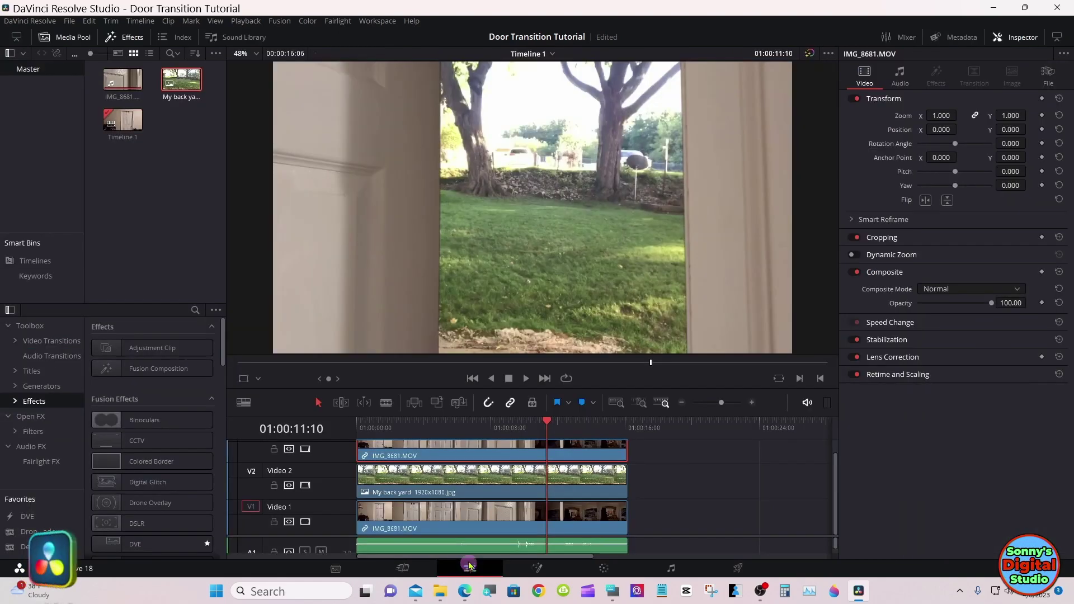
click(468, 479)
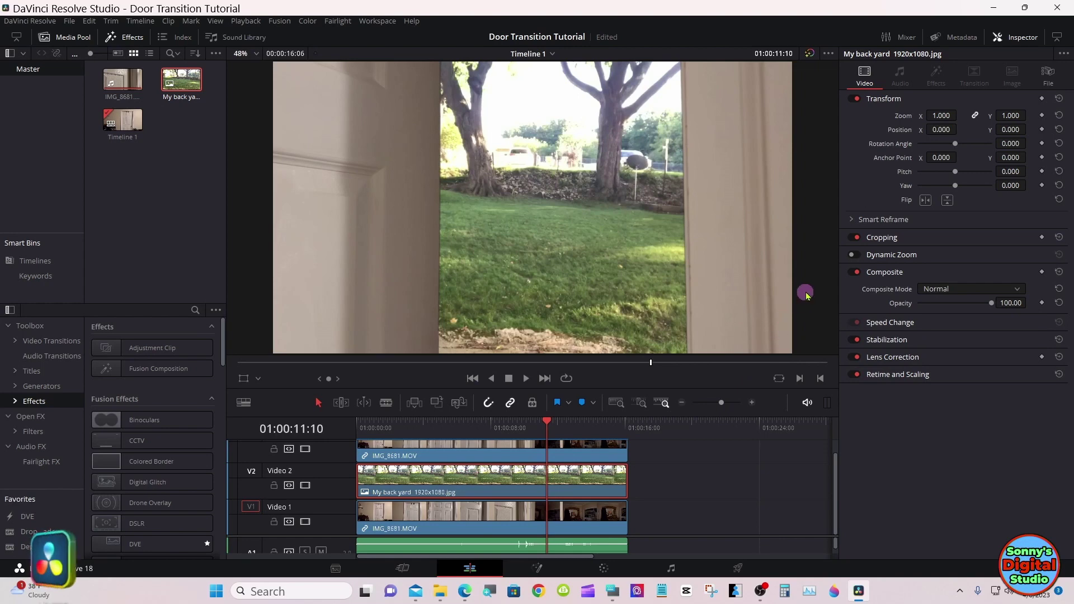
Enable Dynamic Zoom on the backyard image and swap its start and end framing
click(856, 256)
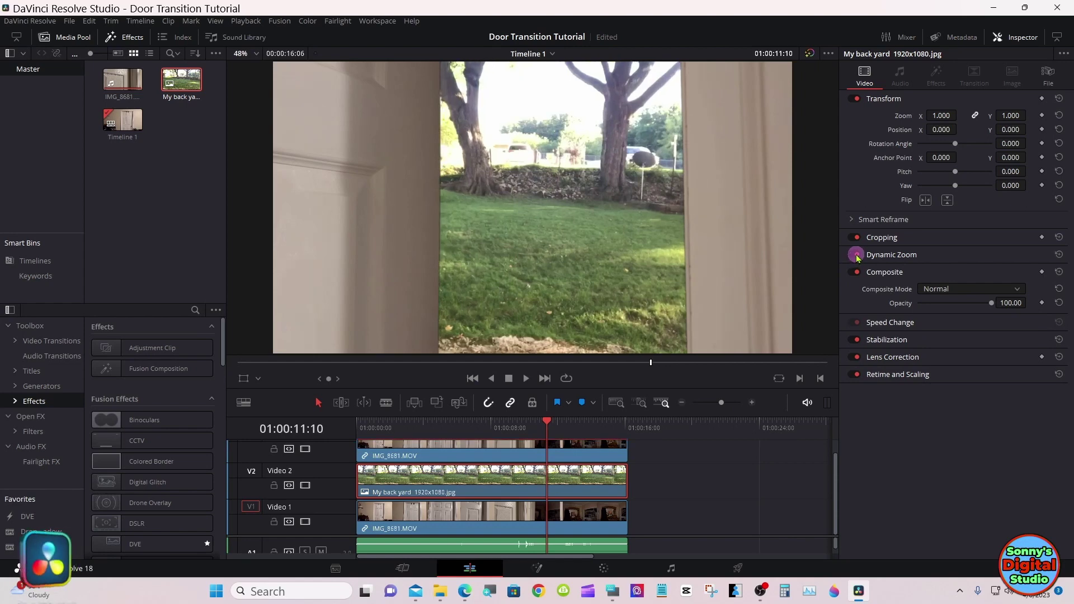
click(885, 257)
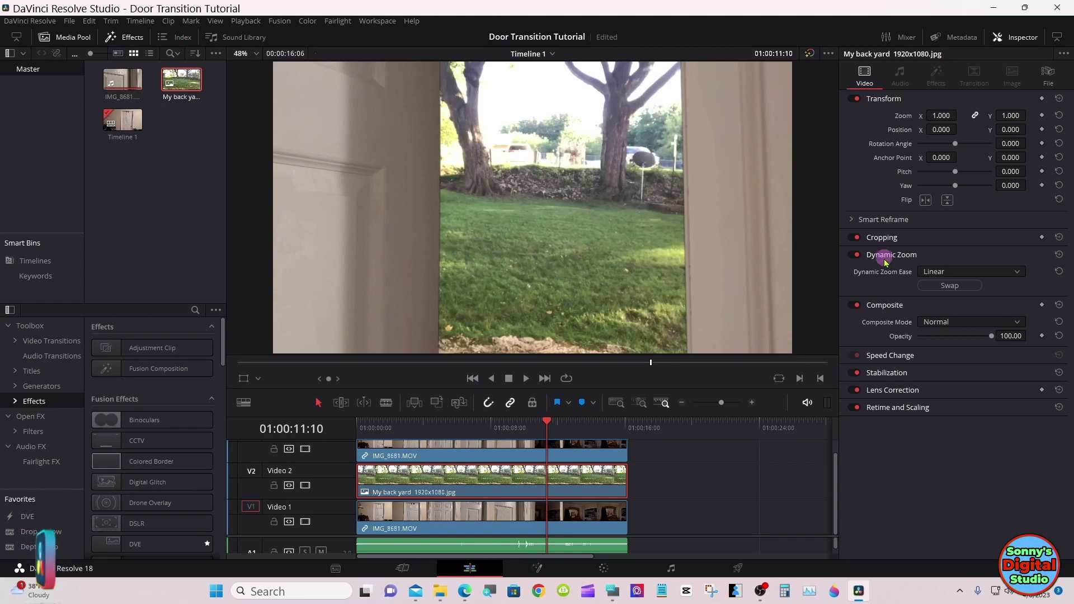
click(940, 286)
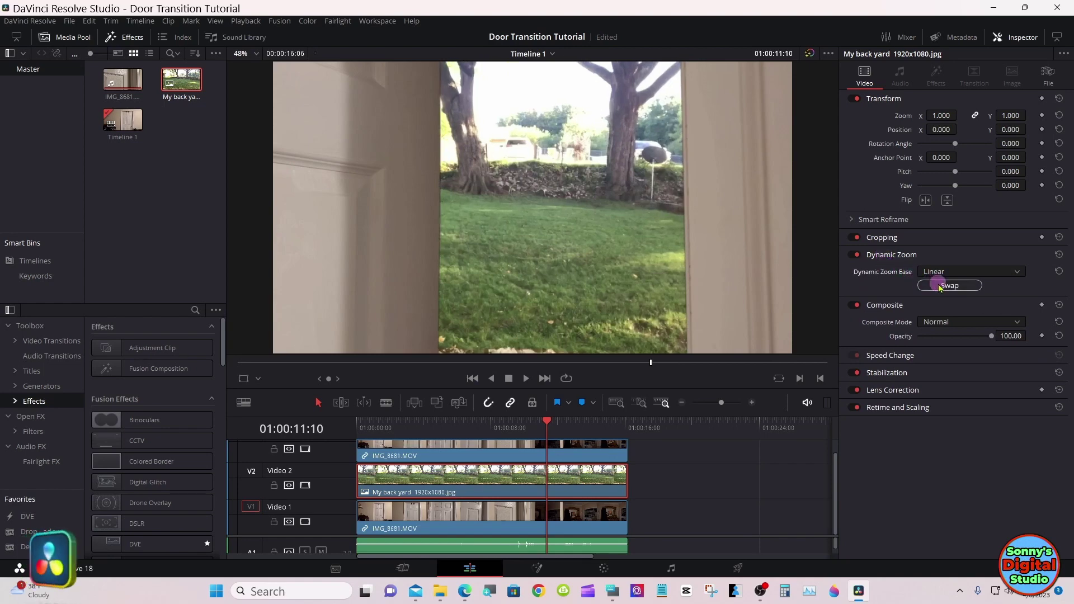
Show the Dynamic Zoom framing overlay in the viewer at about 12 seconds
click(259, 379)
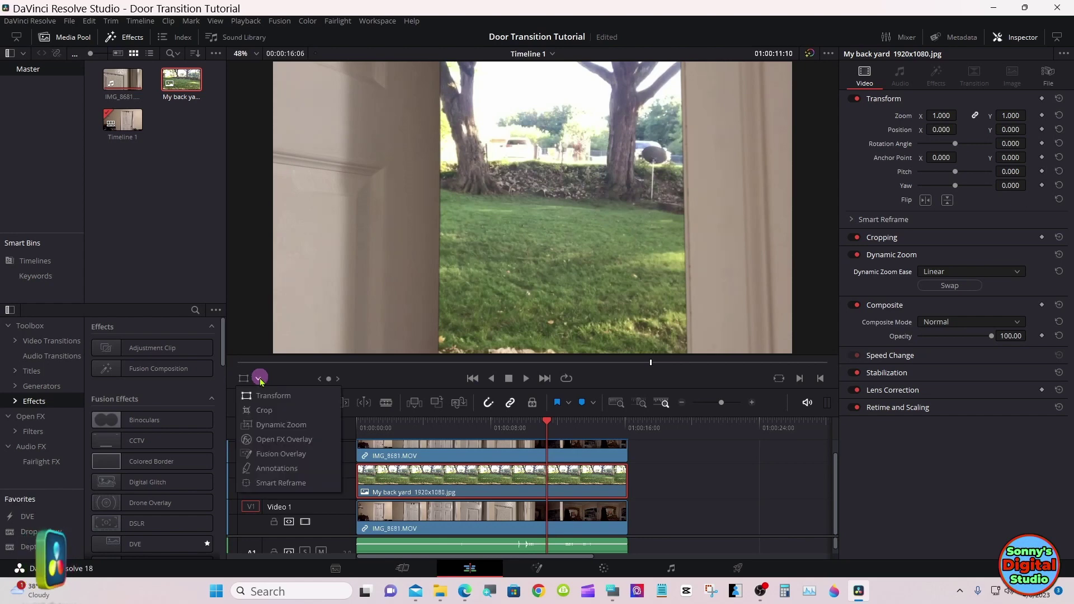
click(280, 425)
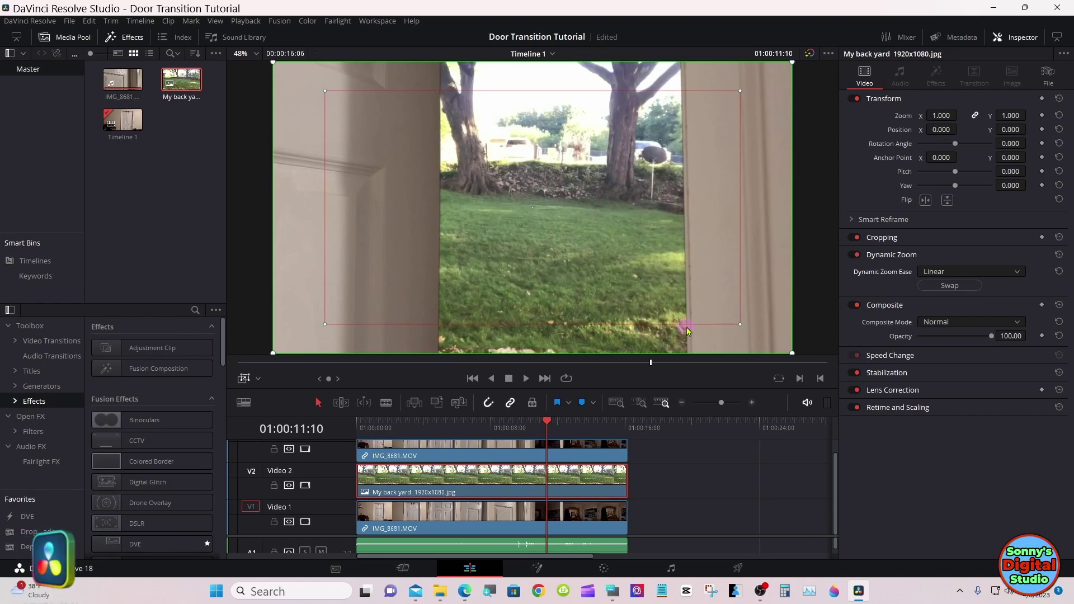
drag(558, 428, 563, 428)
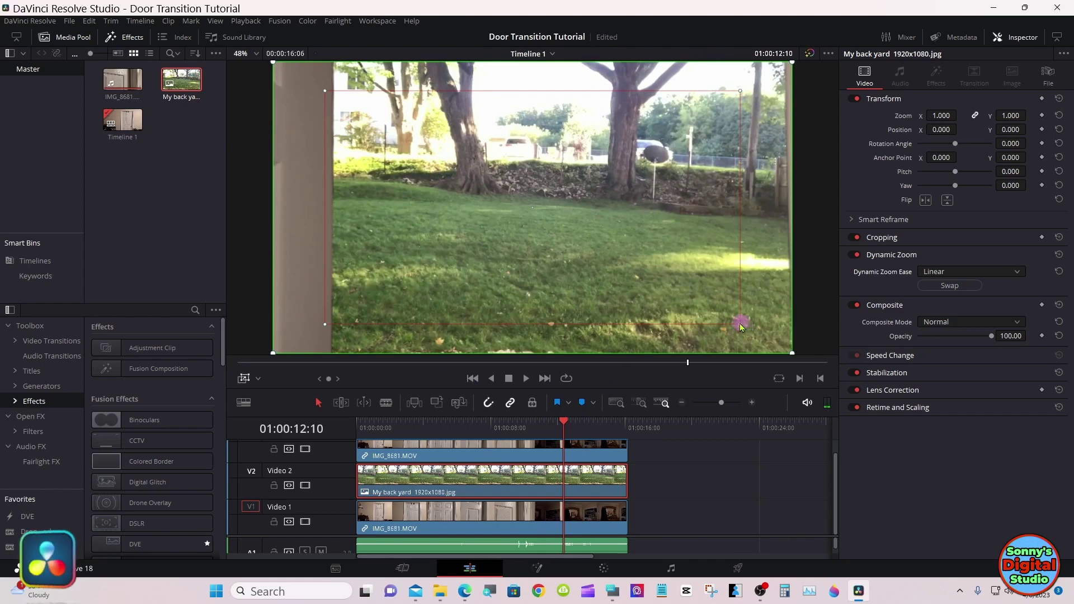
Shrink the red end rectangle and move it higher over the central lawn for a push-in
drag(742, 321, 656, 257)
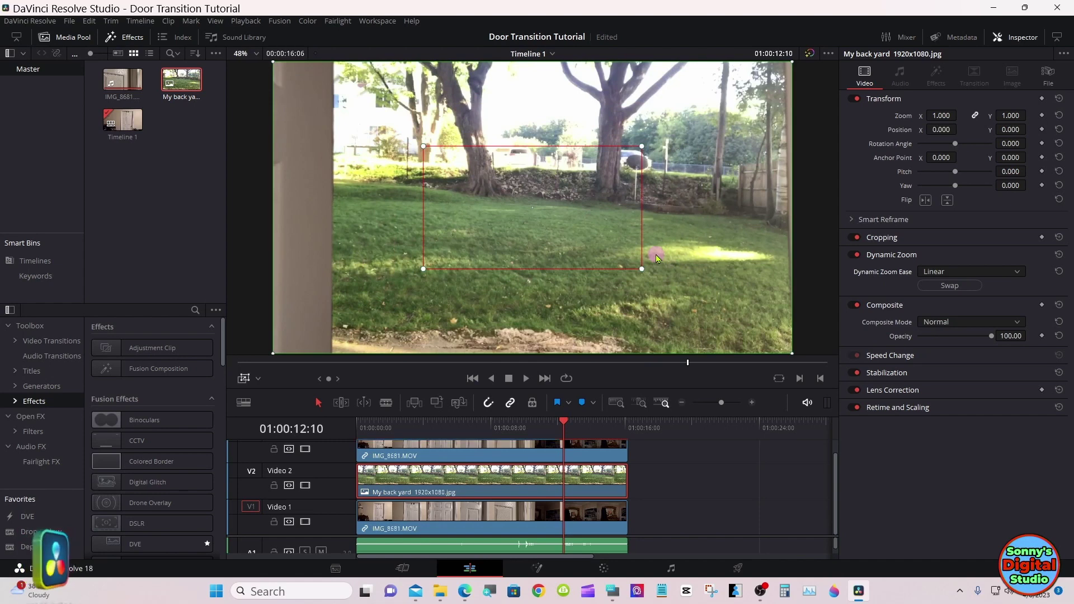
drag(642, 269, 652, 278)
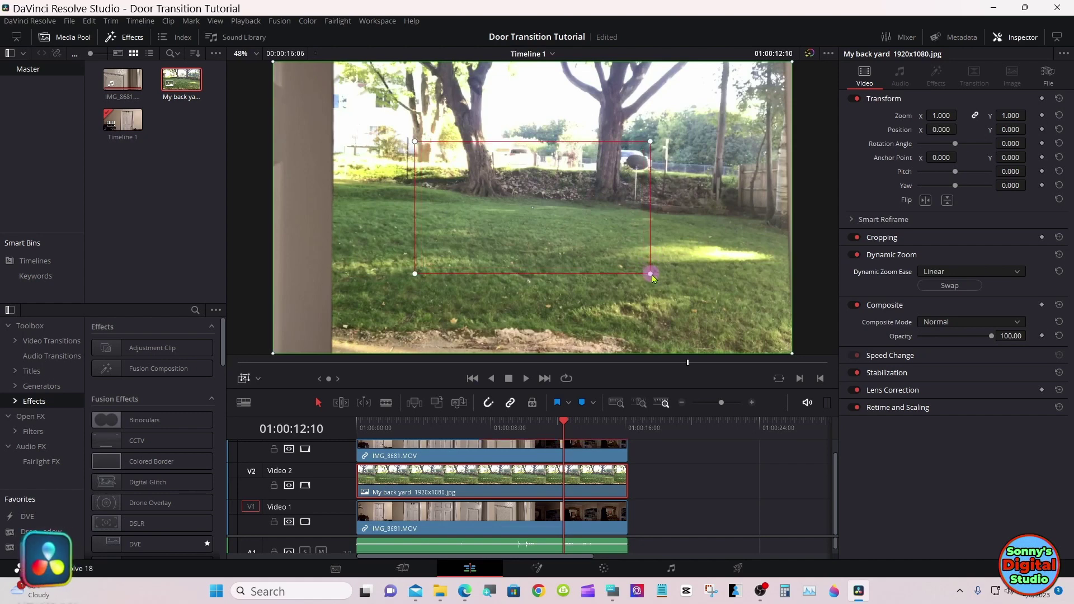
drag(538, 207, 540, 180)
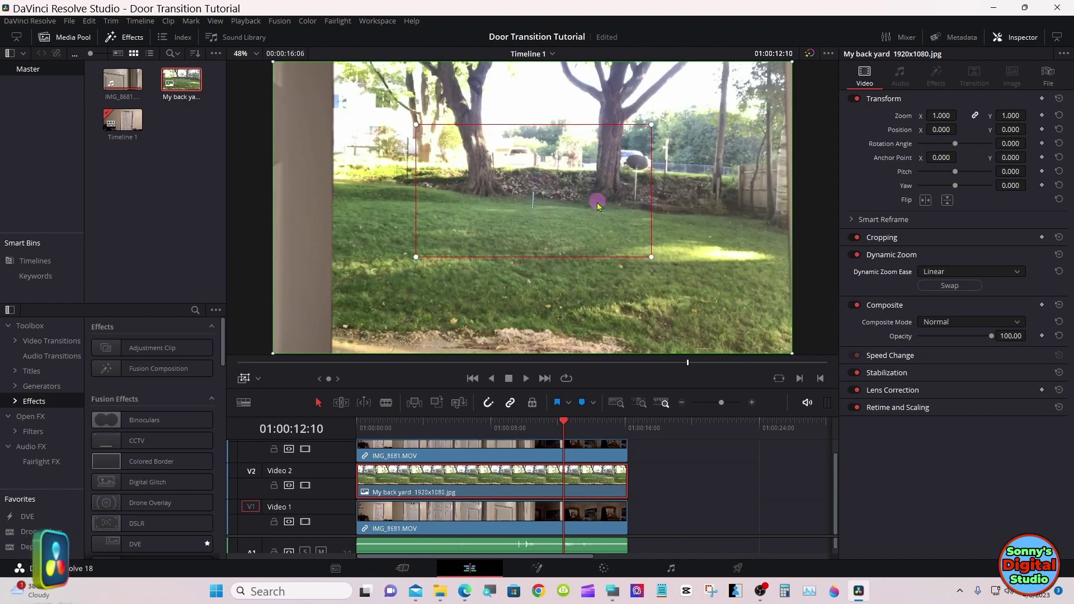
drag(652, 256, 663, 264)
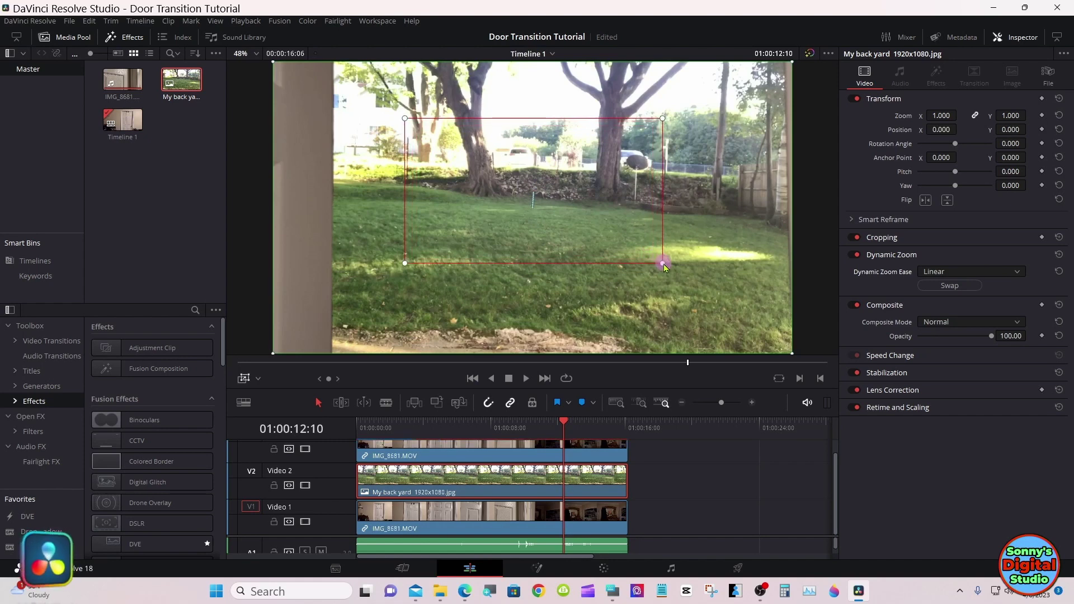
drag(511, 427, 426, 428)
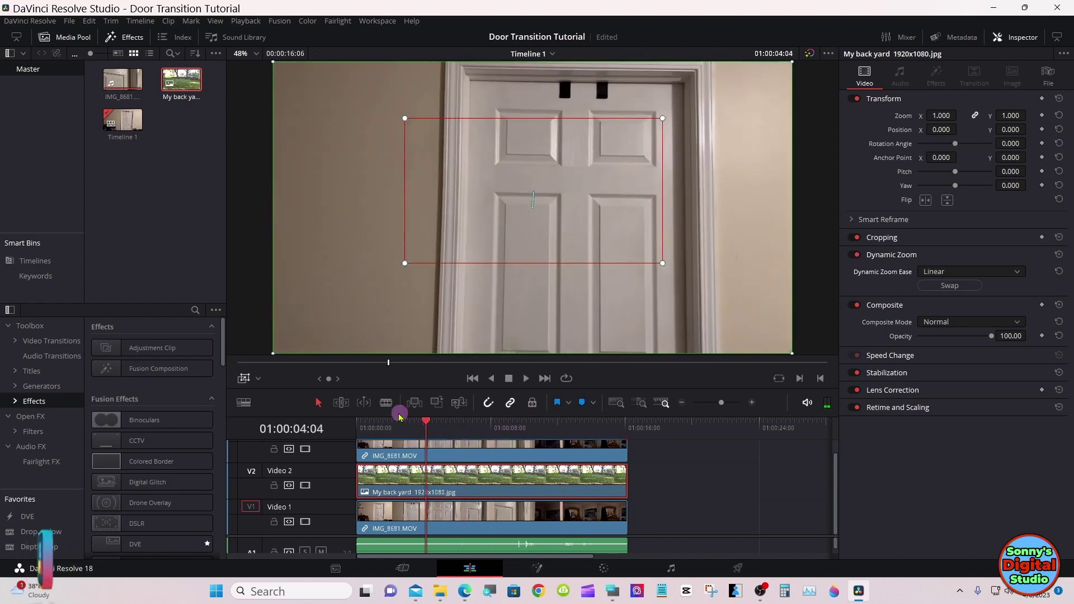
Hide the zoom overlay, return to the timeline start, and check the Playback > Render Cache options
click(246, 382)
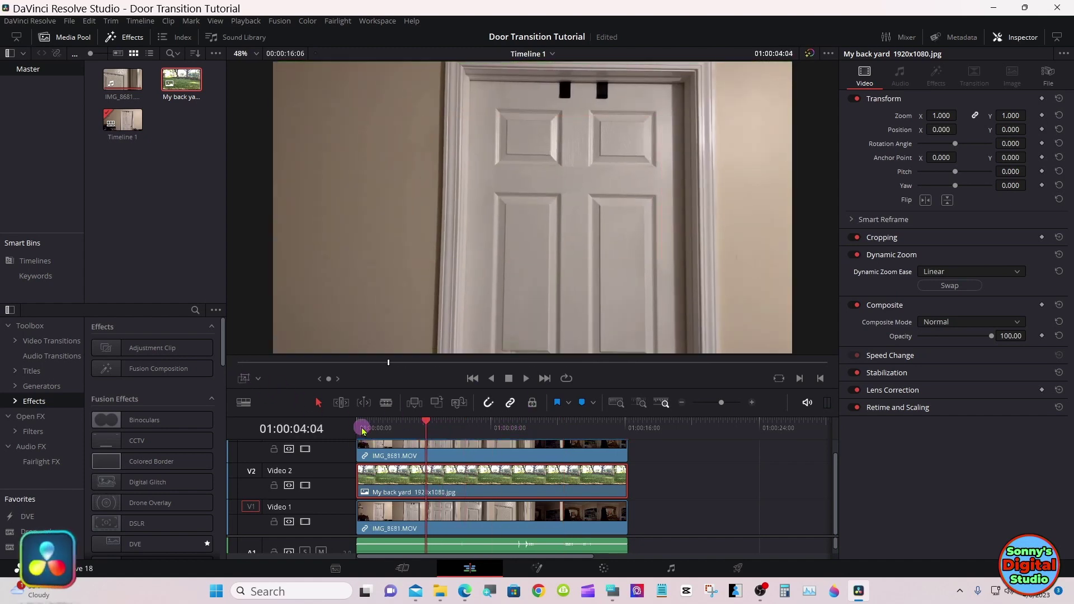
click(362, 428)
click(510, 383)
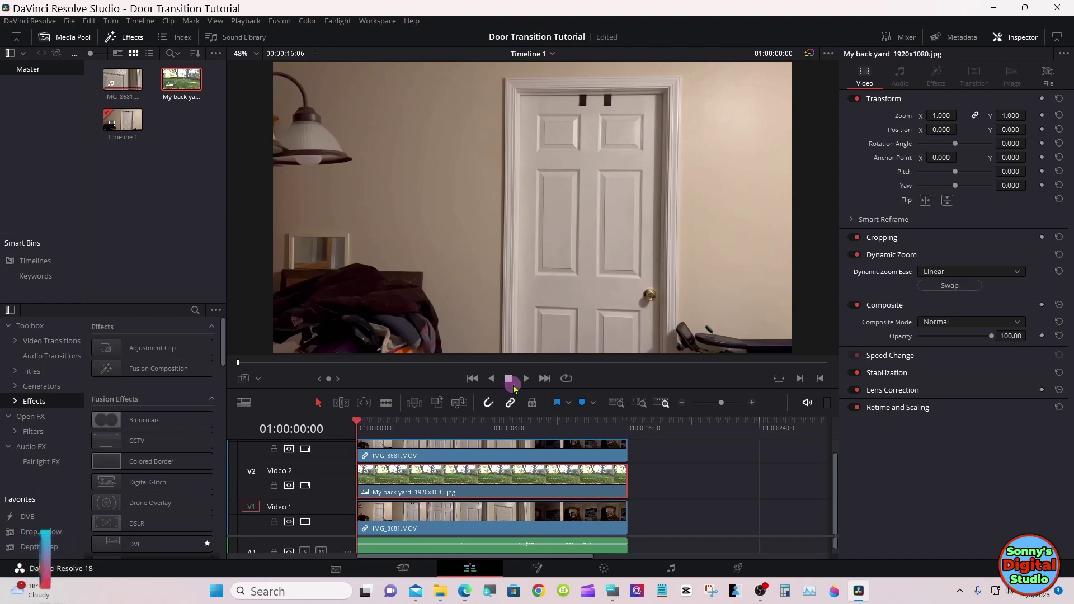
click(239, 23)
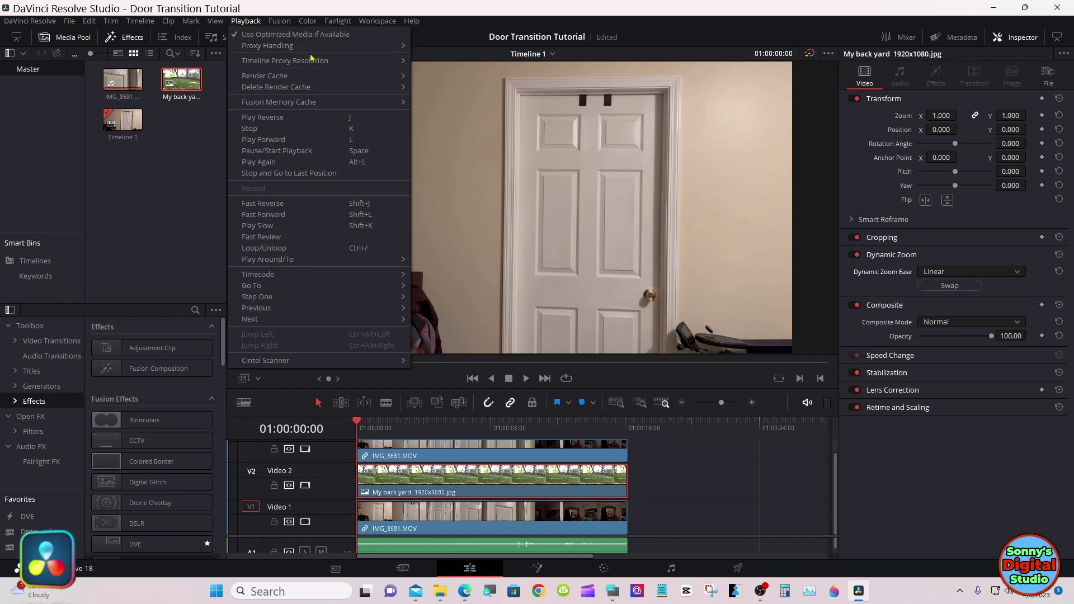
mouse_move(334, 76)
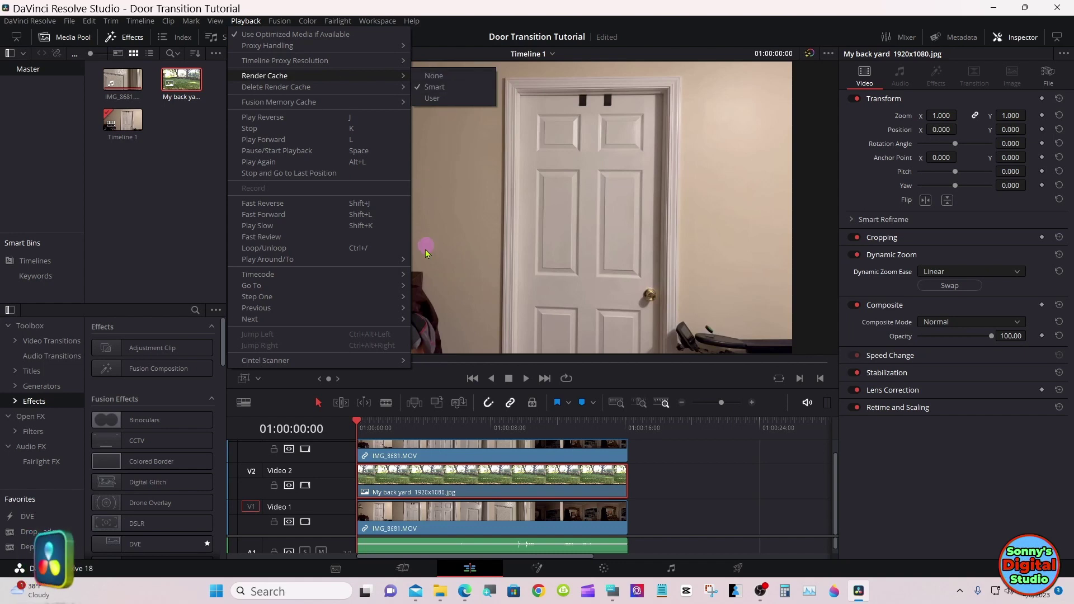
click(360, 435)
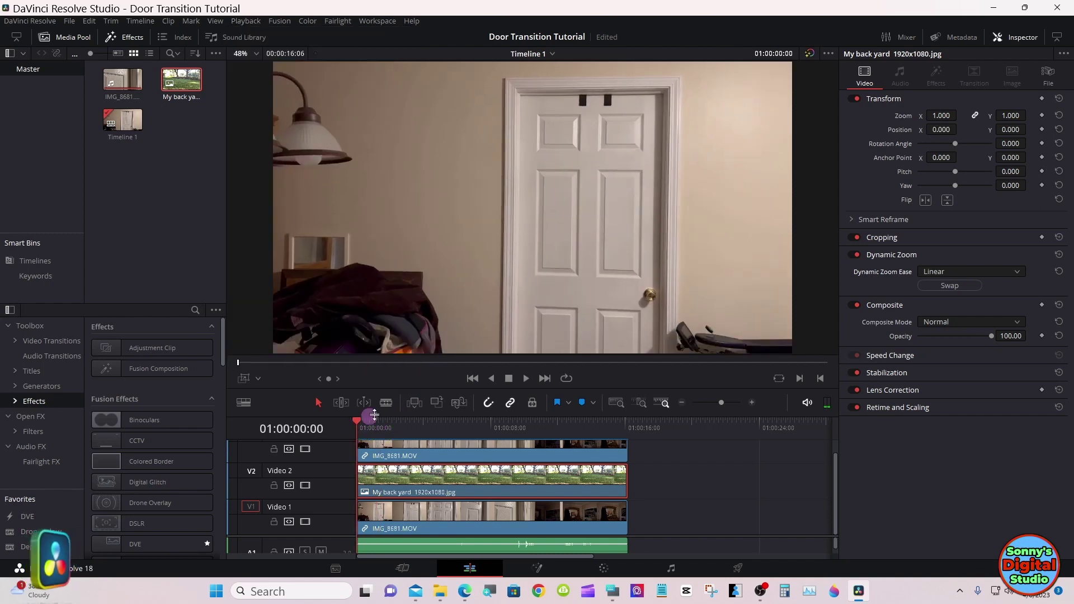
click(525, 381)
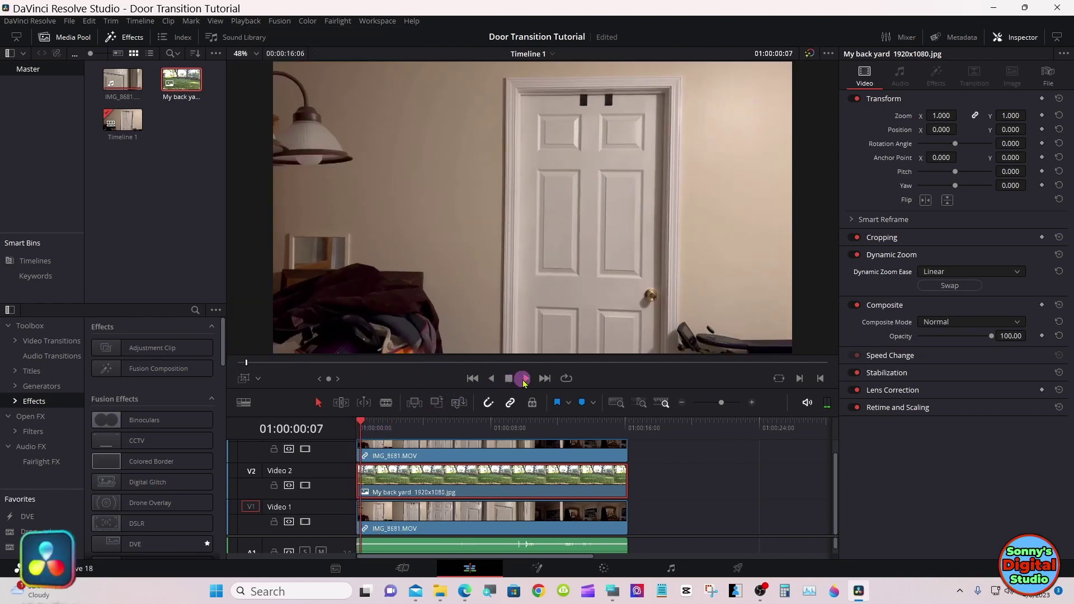